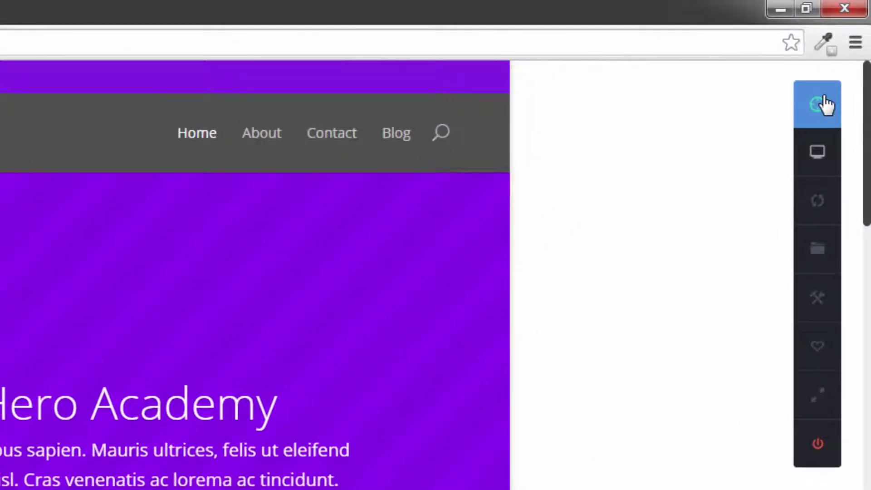
Step: Launch the CSS Hero editor and select the Post-37 Section of the white feature-boxes area
click(823, 103)
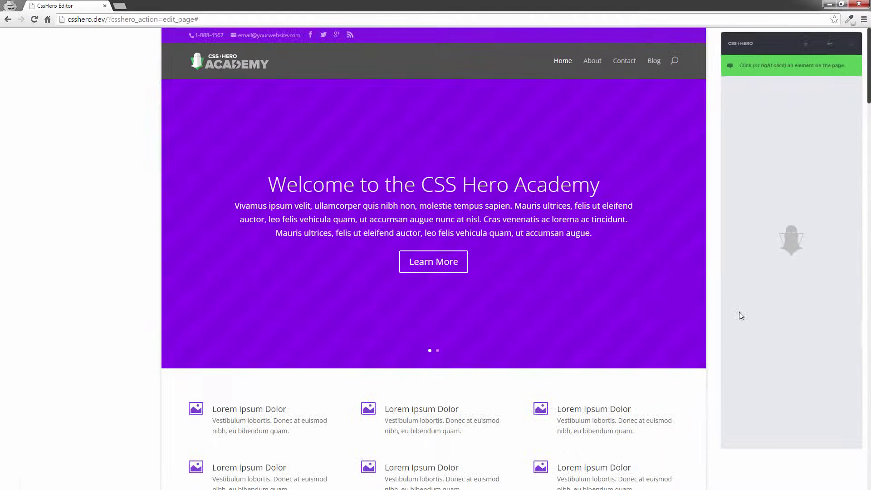
scroll(700, 395, down, 3)
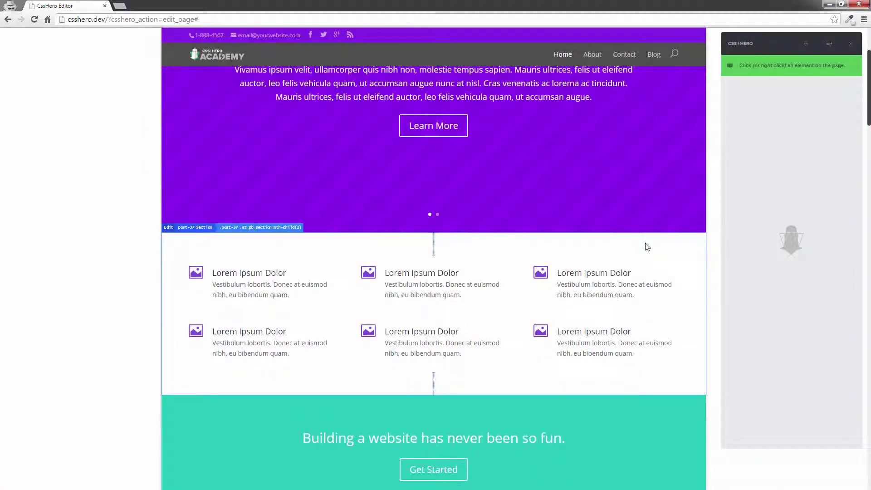
click(647, 246)
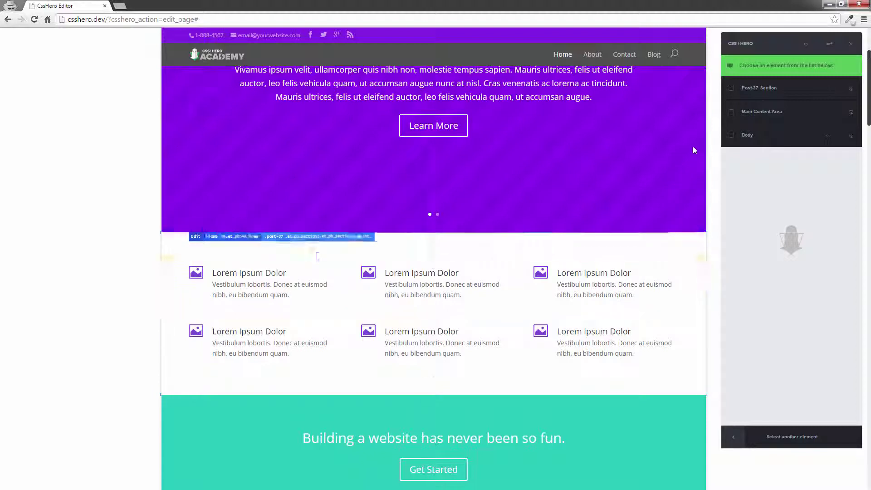
click(755, 90)
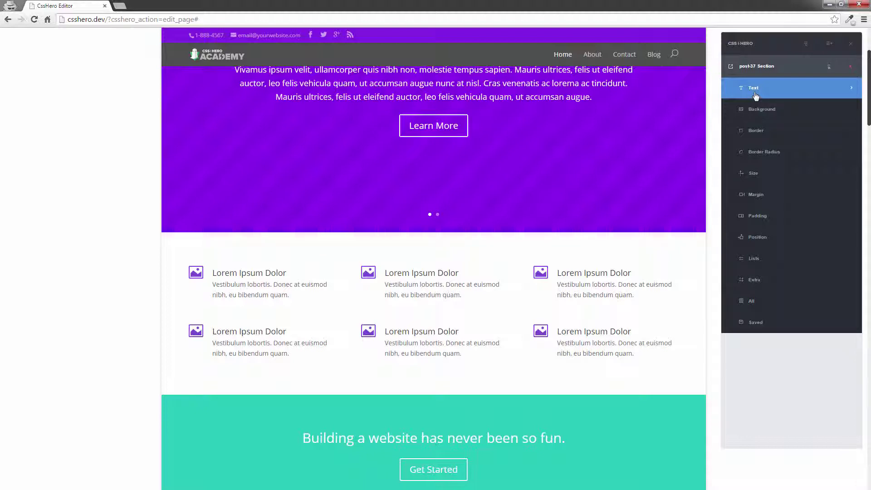
Step: Open the Post-37 Section's Background settings: colour #ffffff, no image, cover, 50% 50%
click(753, 111)
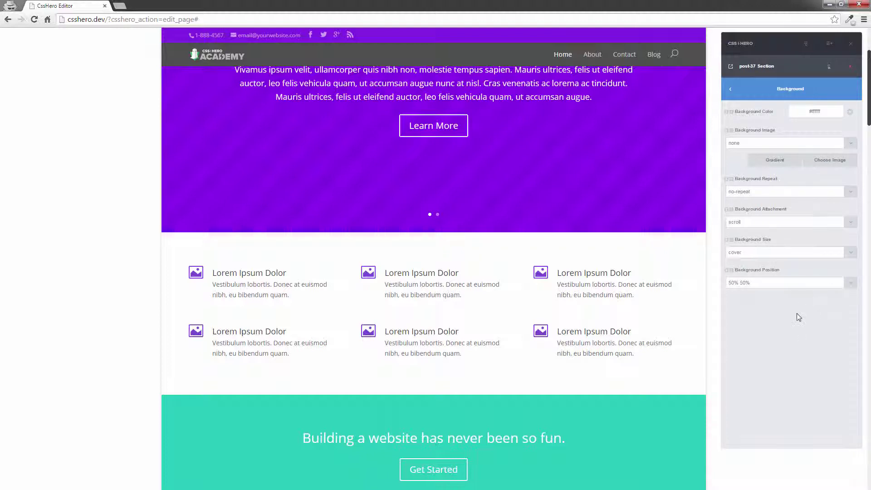
Step: Change the feature-boxes section background from #ffffff to light grey #ededed
click(849, 112)
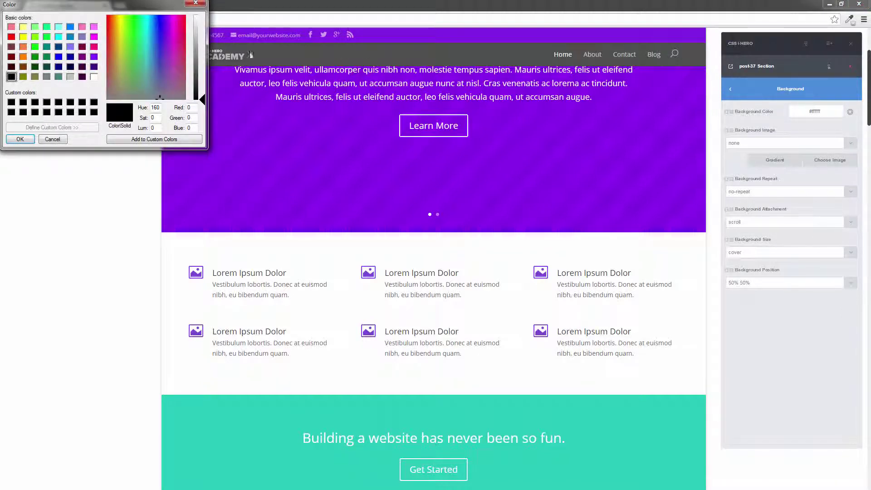
click(195, 3)
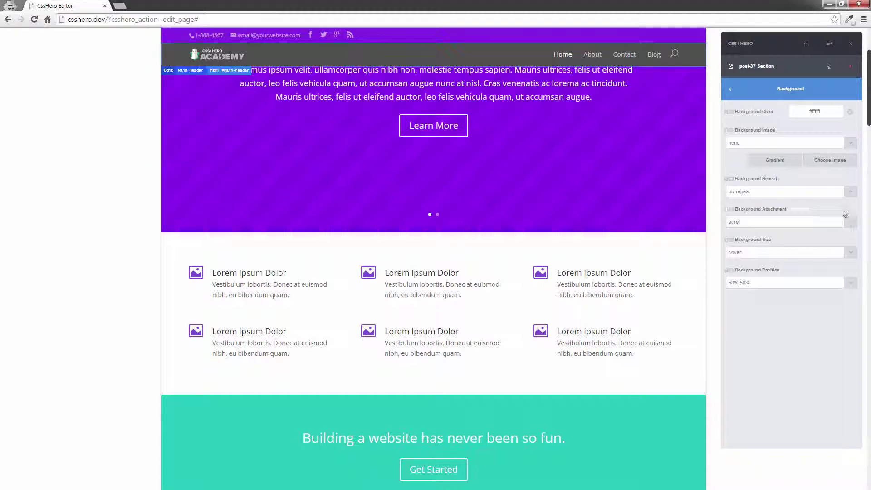
click(796, 110)
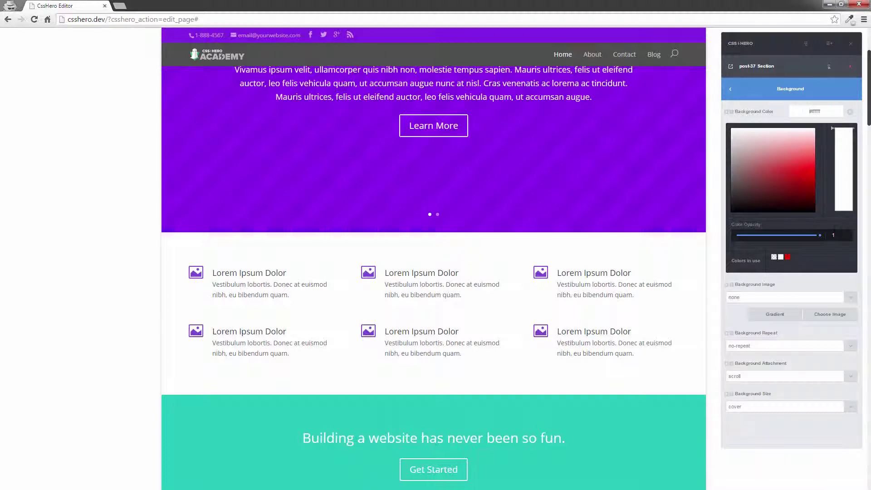
drag(744, 177, 729, 140)
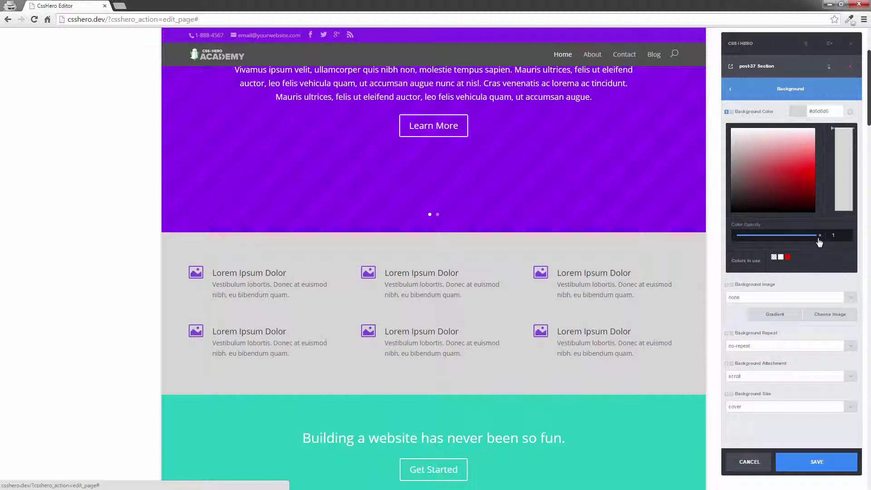
click(729, 148)
drag(730, 148, 730, 222)
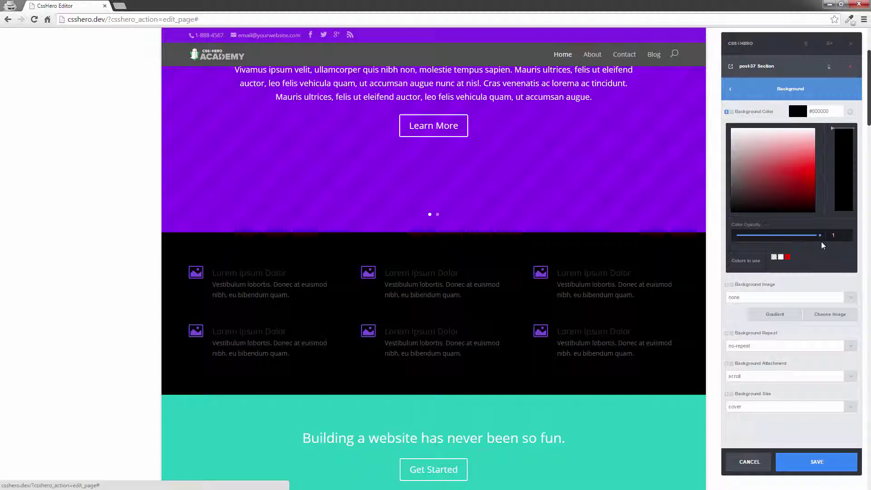
mouse_move(822, 240)
mouse_down()
mouse_move(742, 244)
mouse_move(818, 236)
mouse_up()
drag(743, 139, 728, 133)
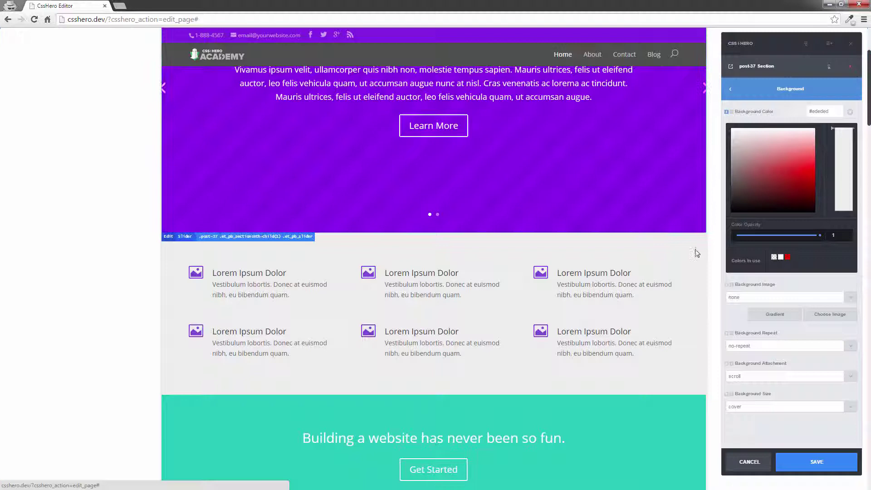
Step: Select the teal call-to-action Post-37 Section and open its Background settings
scroll(698, 270, down, 3)
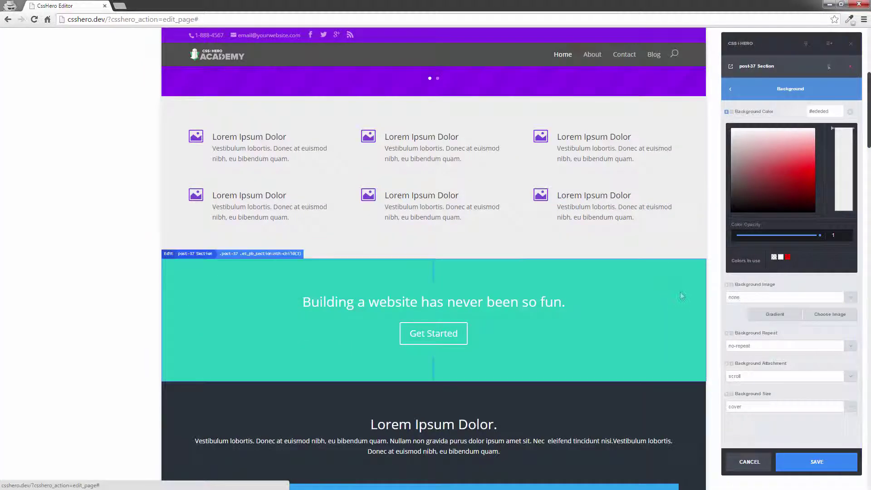
click(675, 269)
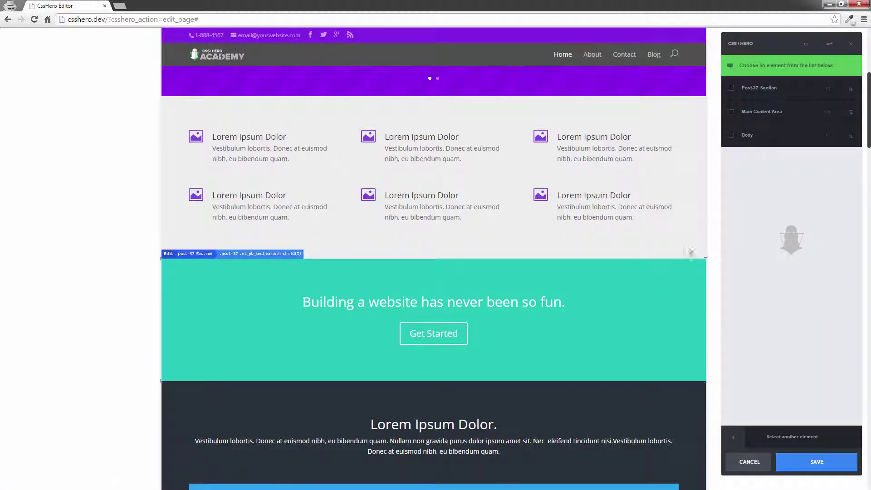
click(775, 96)
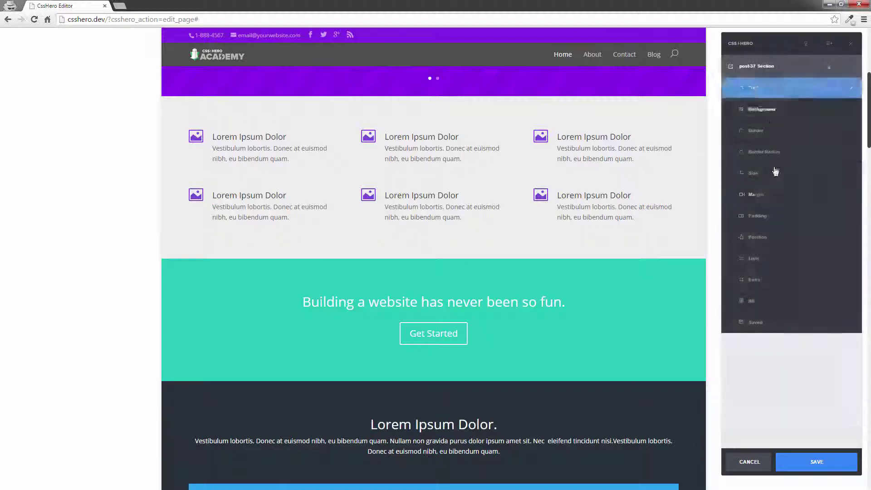
click(765, 115)
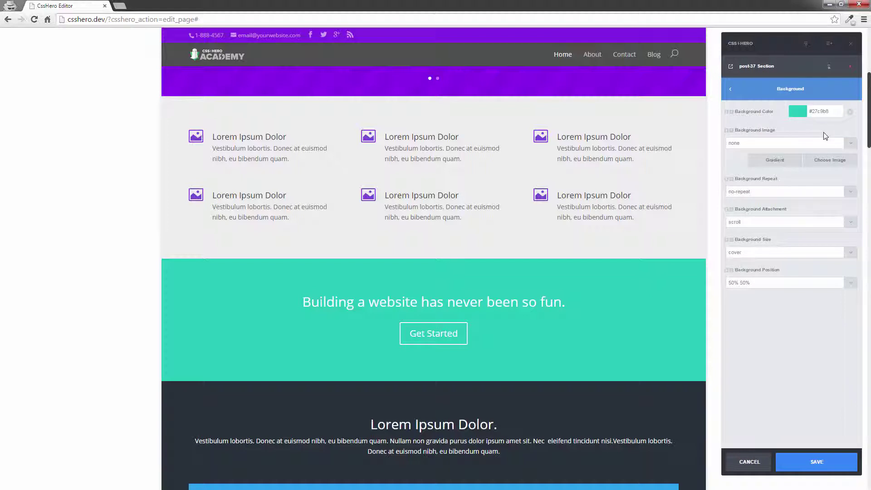
Step: Try the Radial, Dark Red, Celestial, Cornflower Blue and Orange presets, then settle on B&W
click(851, 143)
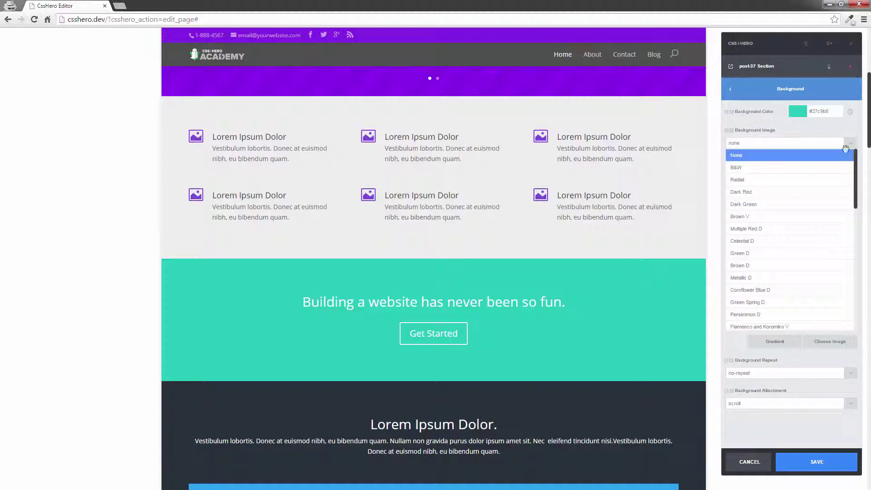
click(807, 167)
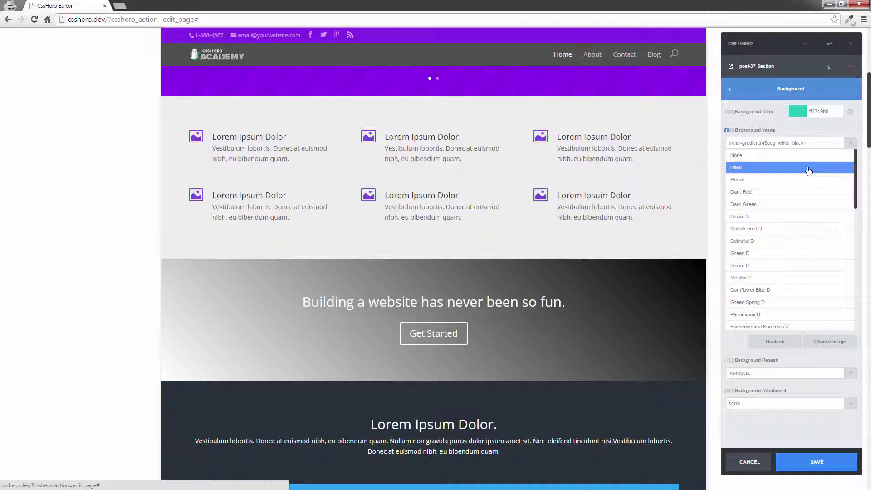
click(802, 180)
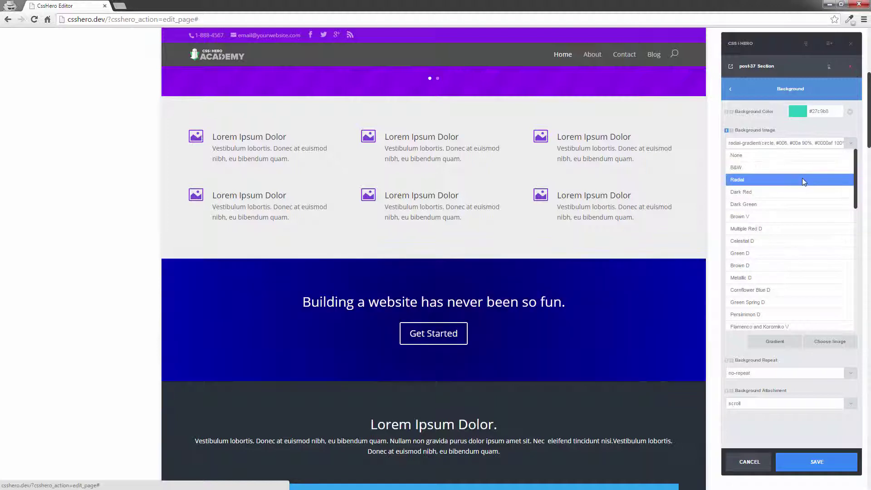
click(799, 195)
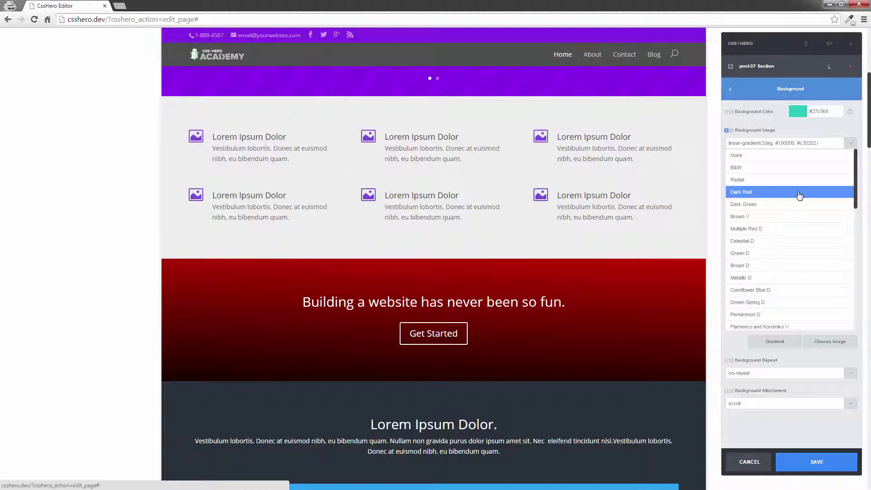
click(790, 242)
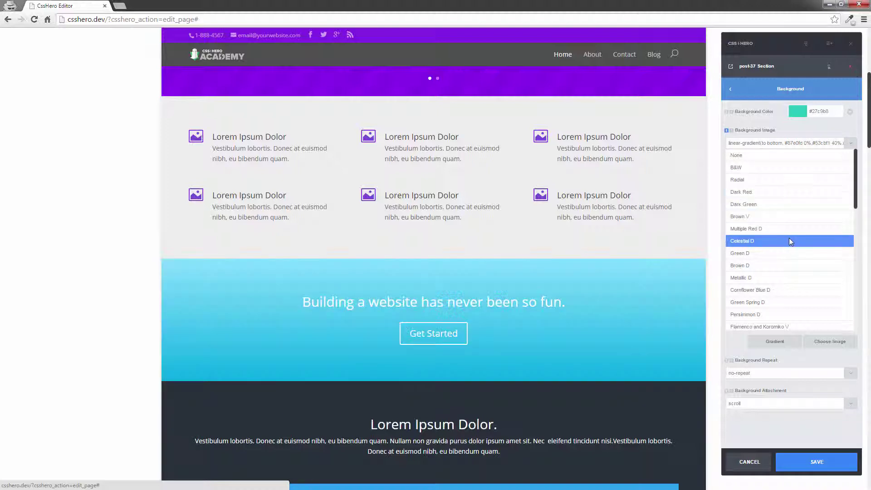
click(781, 289)
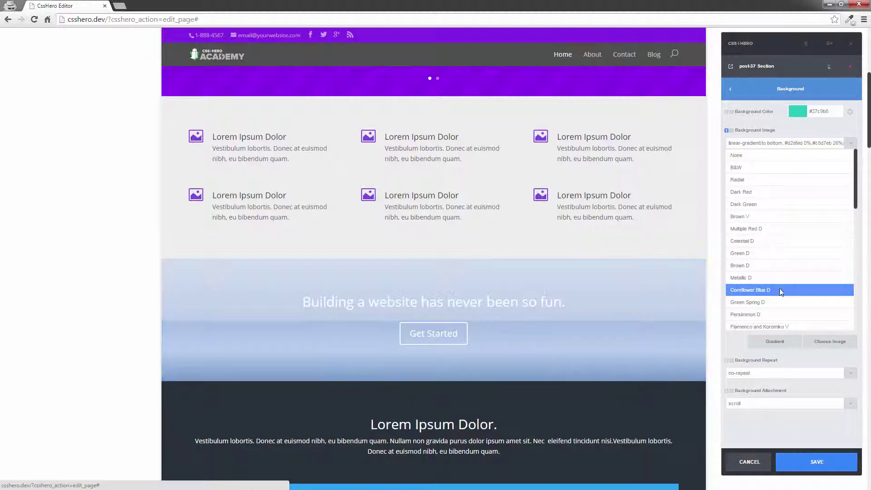
scroll(781, 289, down, 3)
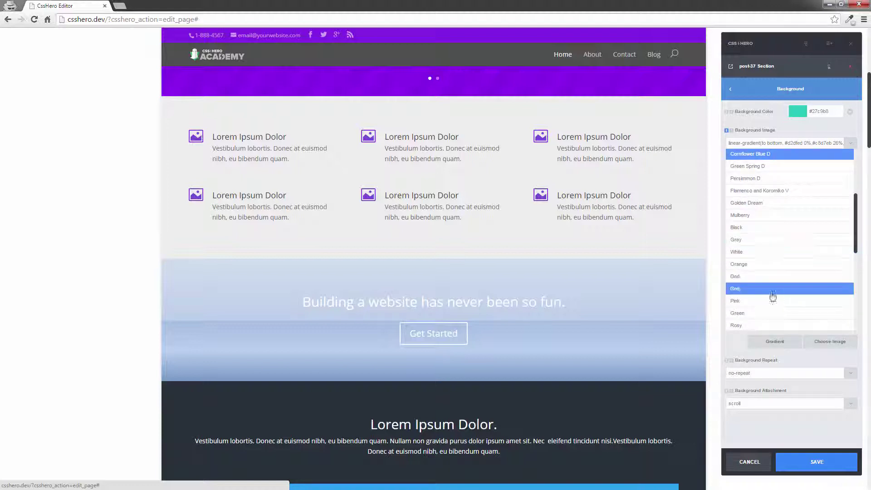
click(769, 265)
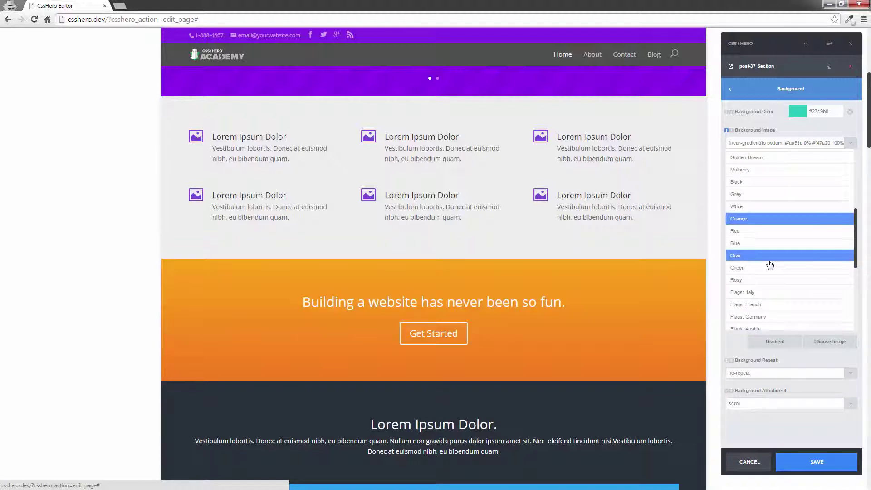
scroll(766, 270, down, 2)
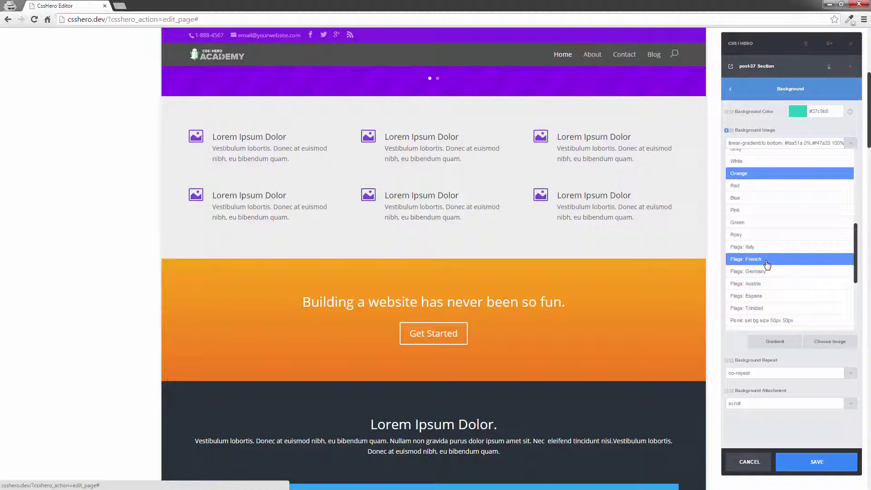
scroll(770, 259, up, 6)
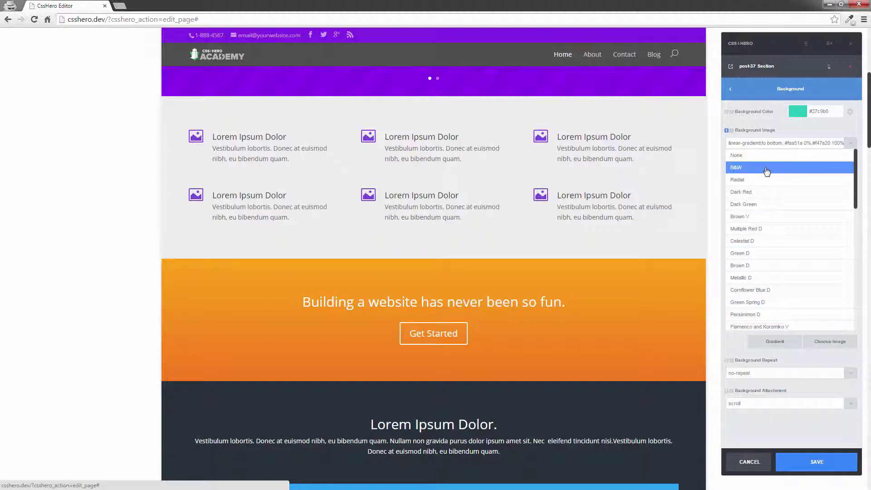
click(766, 168)
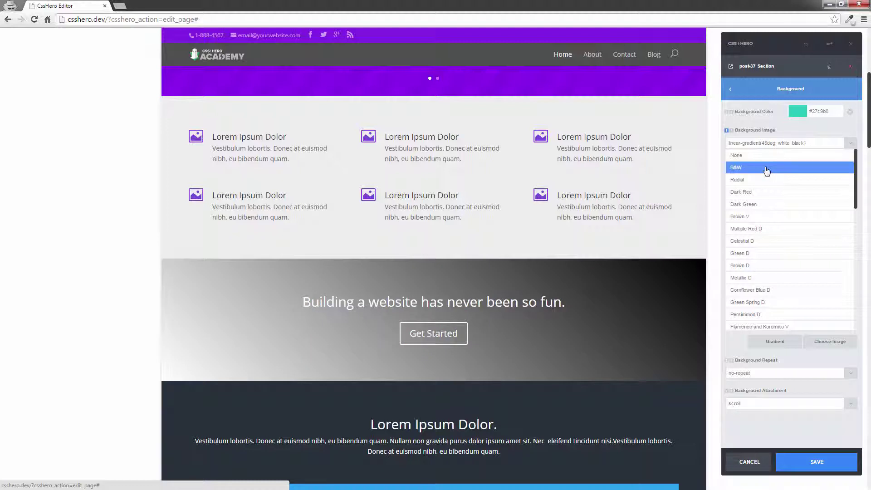
Step: Open the custom gradient editor and inspect the white starting colour
click(775, 344)
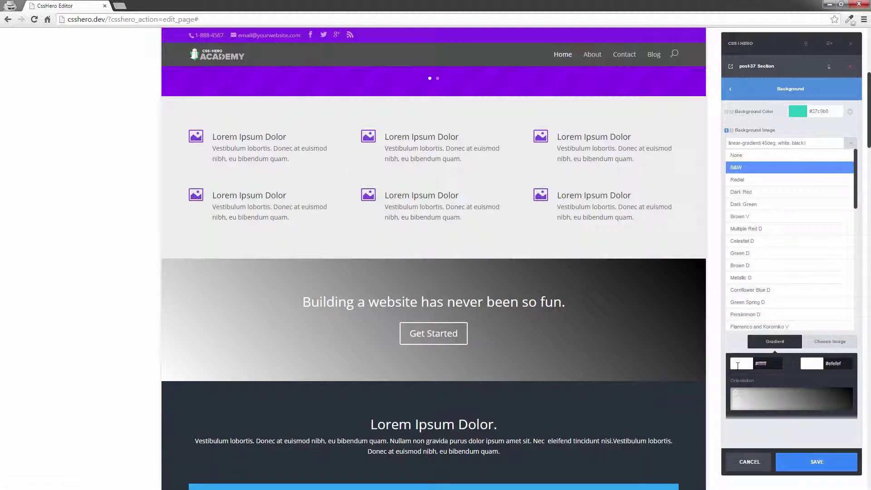
click(737, 366)
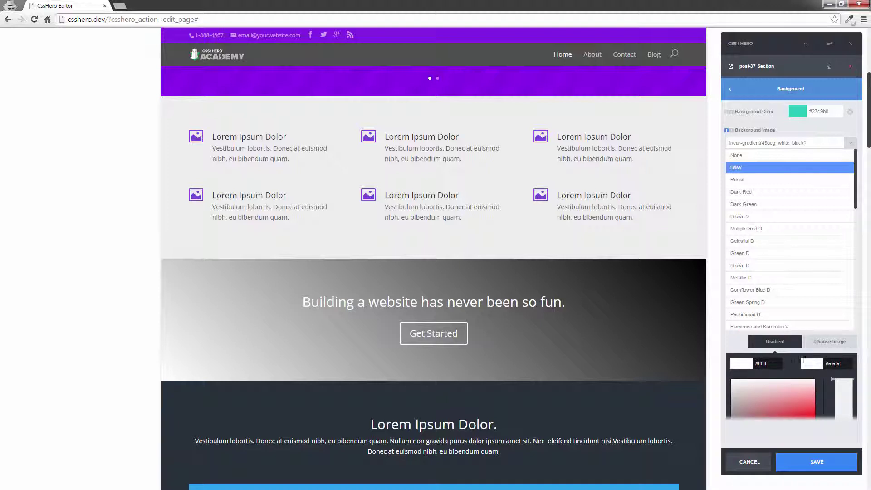
scroll(823, 316, down, 3)
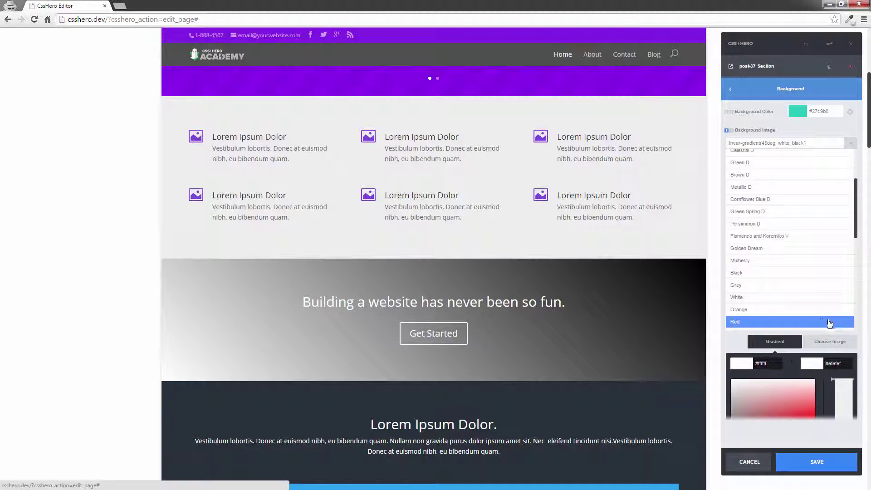
scroll(867, 333, down, 2)
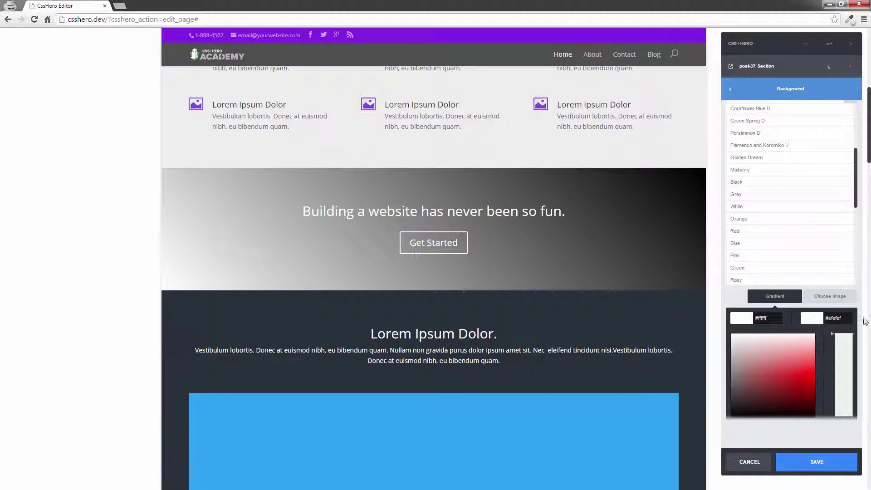
scroll(859, 198, down, 5)
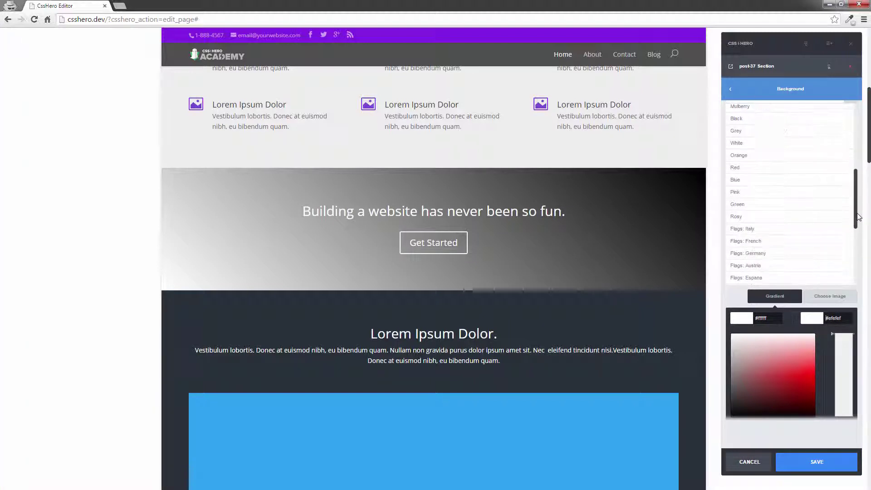
scroll(856, 374, down, 3)
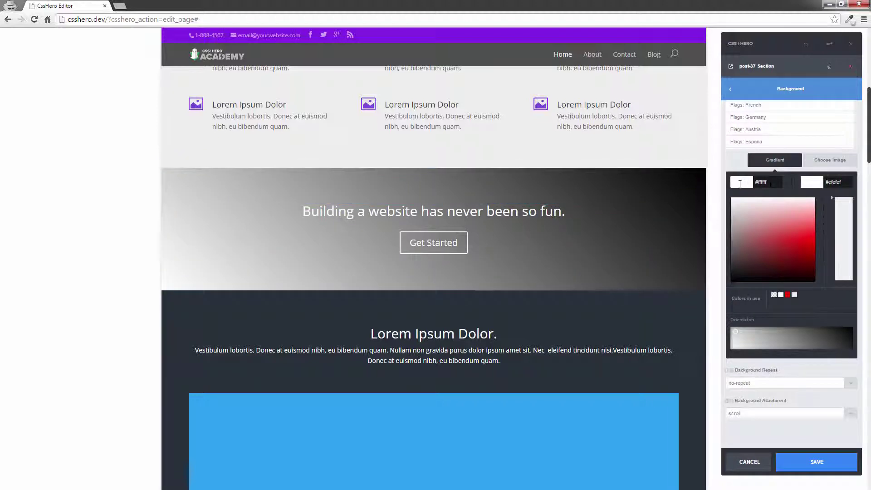
click(771, 184)
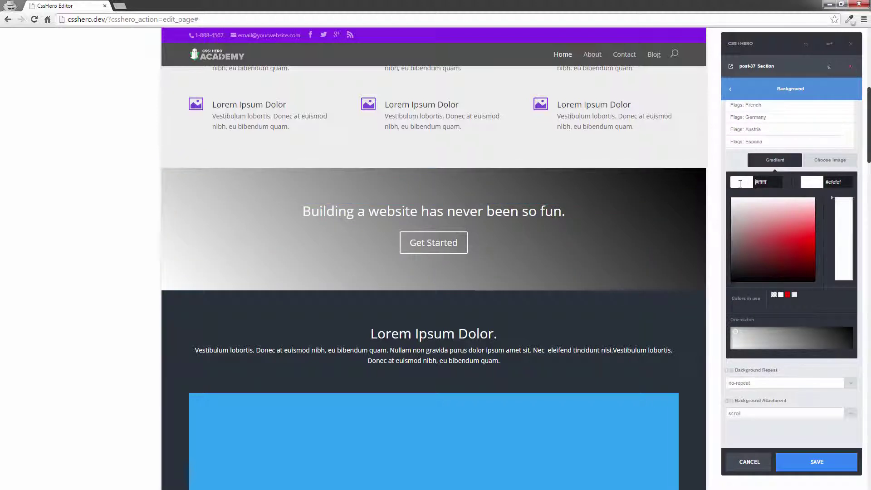
click(817, 183)
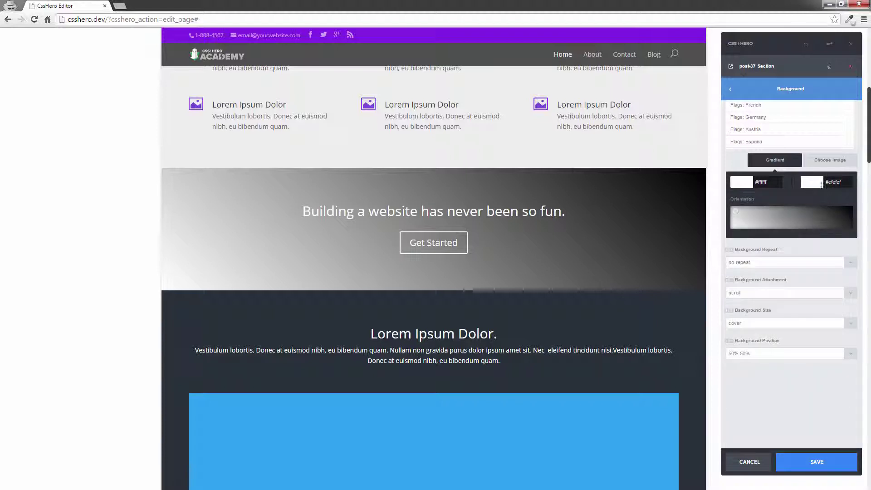
Step: Set the second gradient colour to #000000 and angle the gradient diagonally
click(817, 183)
drag(754, 262, 734, 287)
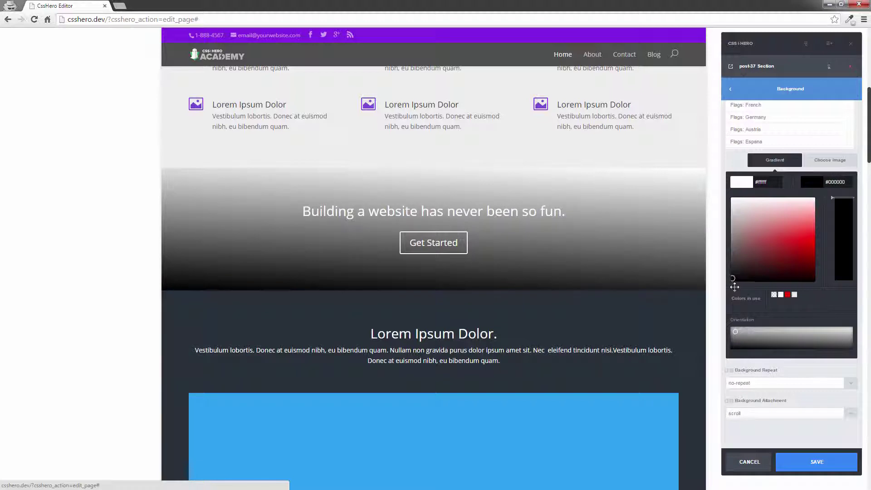
click(735, 333)
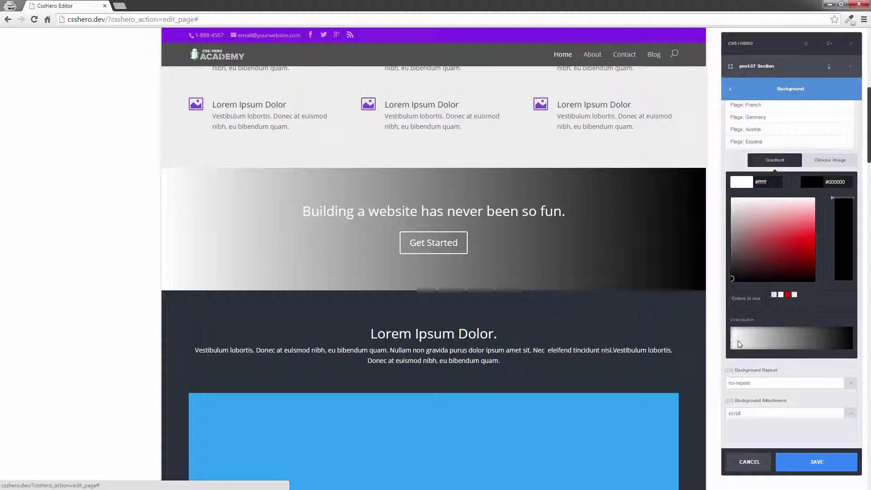
mouse_move(787, 336)
mouse_down()
mouse_move(792, 326)
mouse_move(791, 351)
mouse_move(788, 327)
mouse_up()
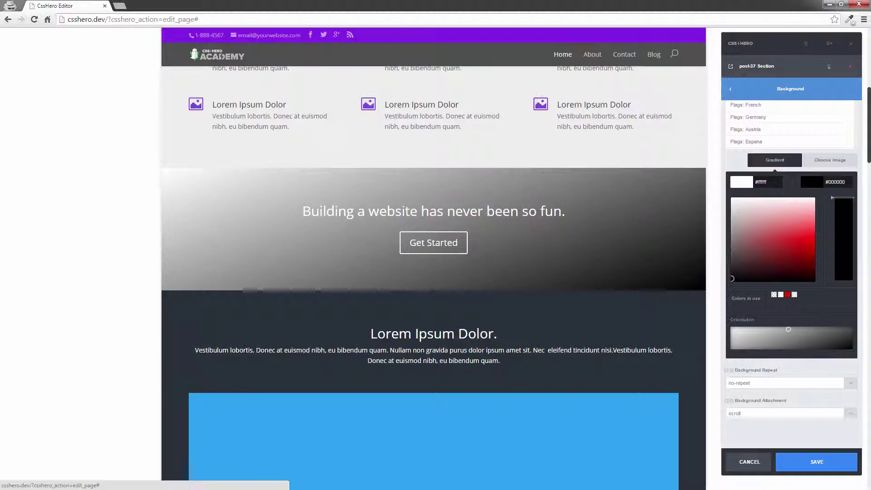
Step: Replace the gradient with the full-size road-163518_1280 photo from the Media Library
click(775, 159)
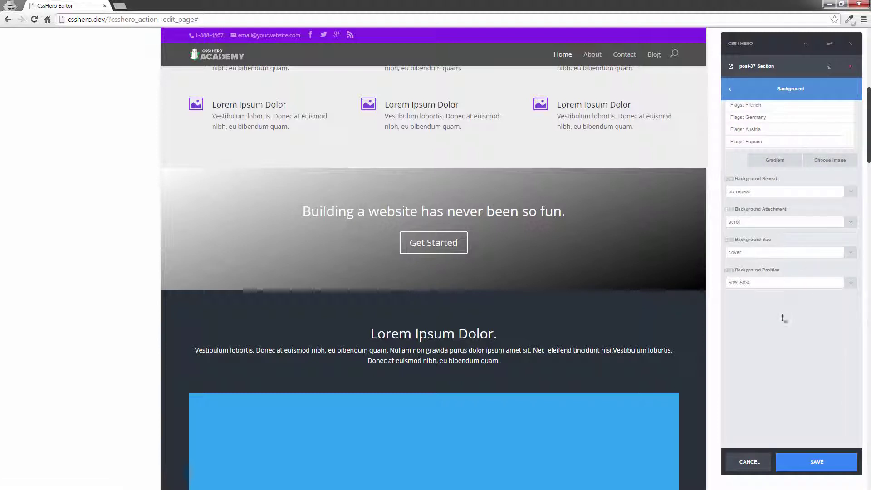
click(827, 164)
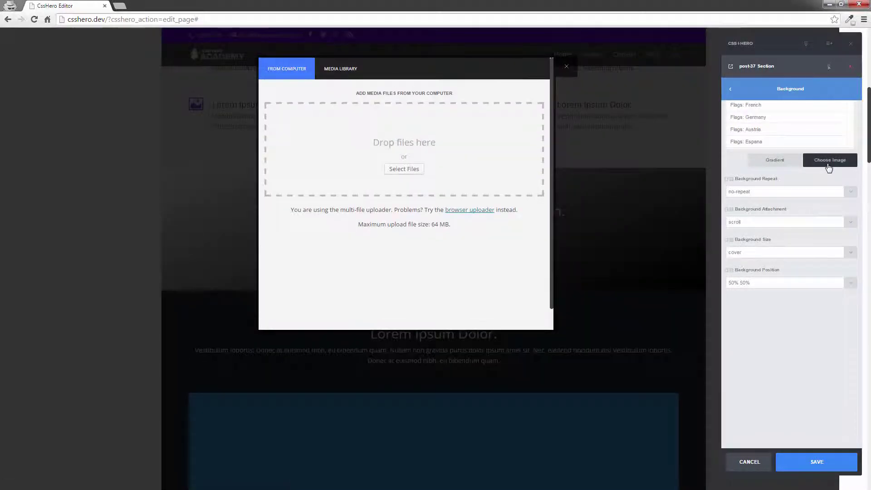
click(342, 72)
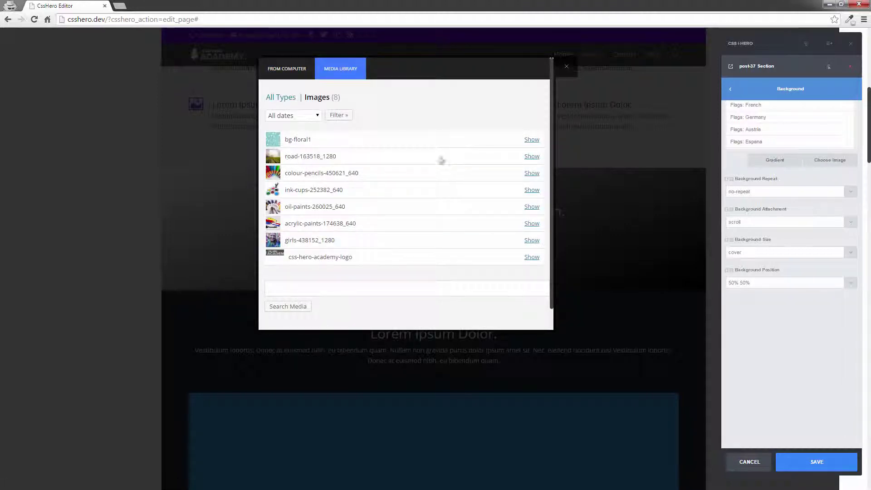
click(531, 157)
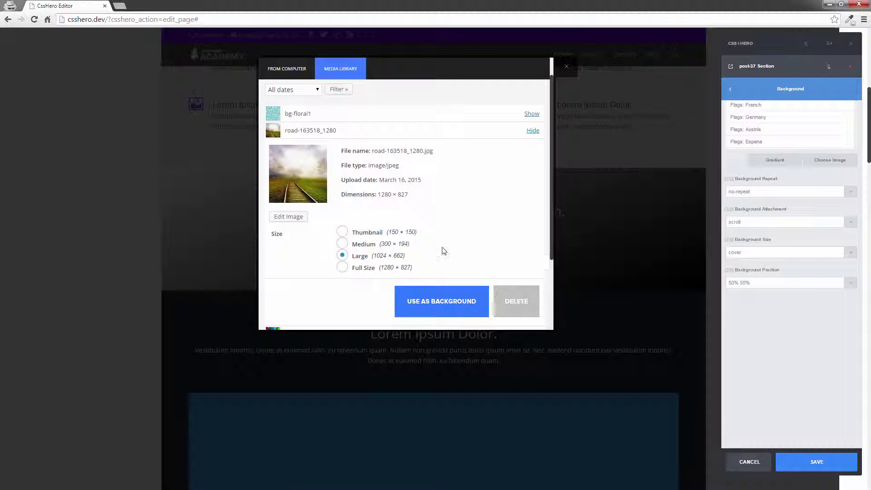
click(341, 270)
click(460, 309)
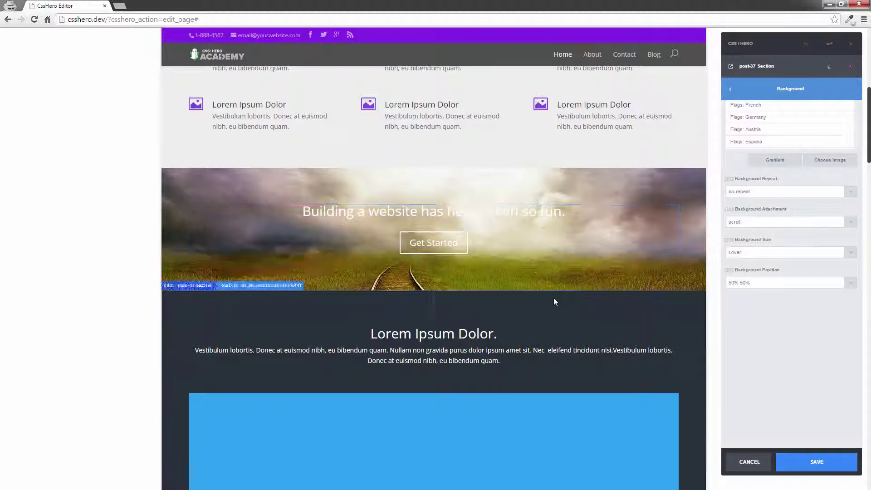
scroll(554, 302, down, 2)
scroll(554, 302, up, 2)
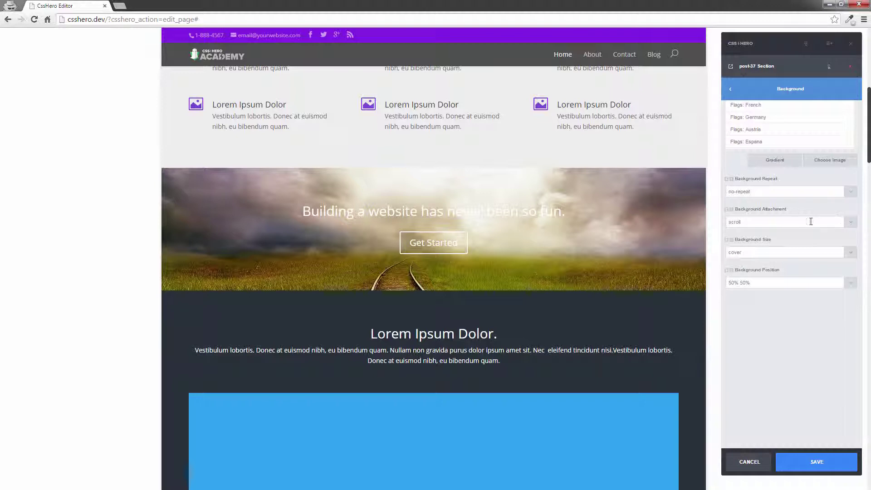
click(852, 226)
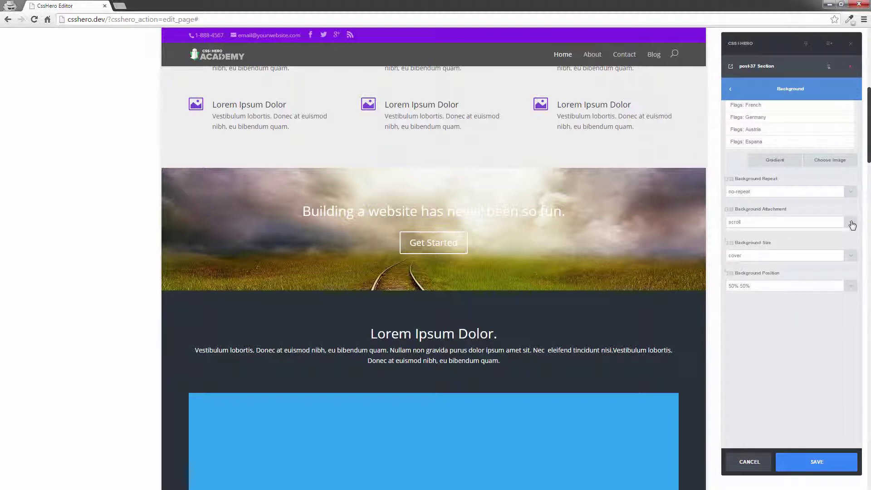
click(763, 238)
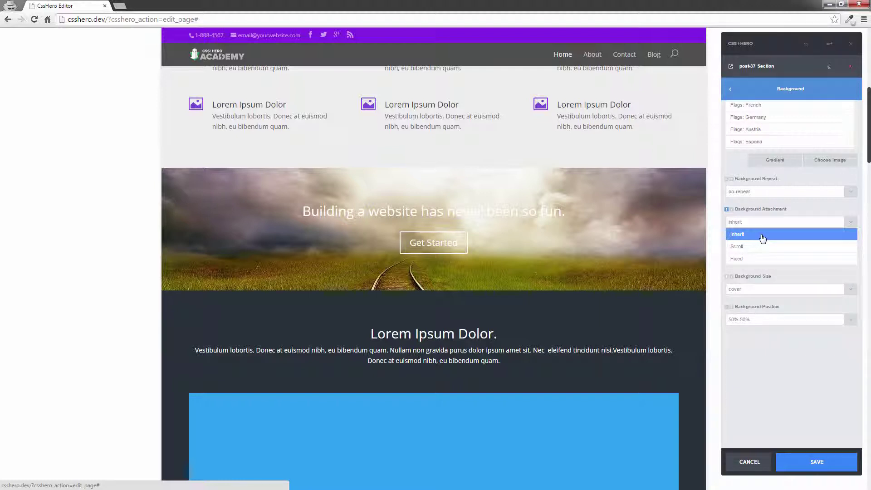
scroll(582, 313, down, 1)
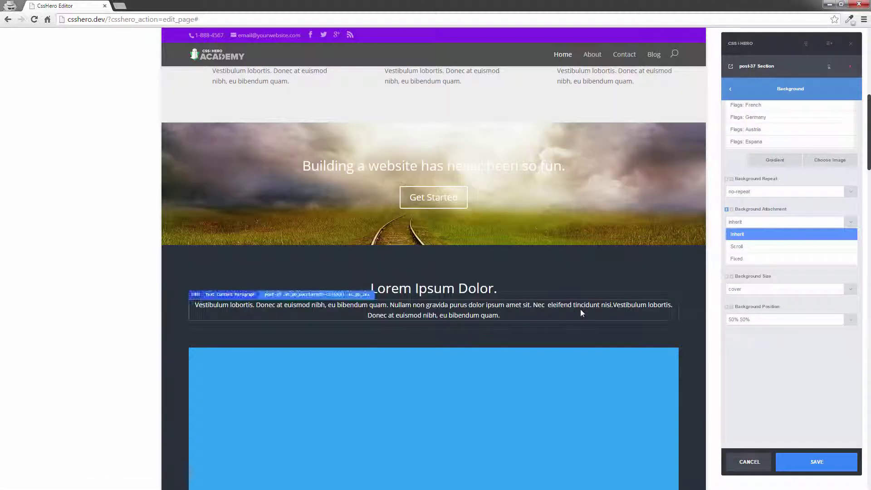
scroll(581, 309, up, 1)
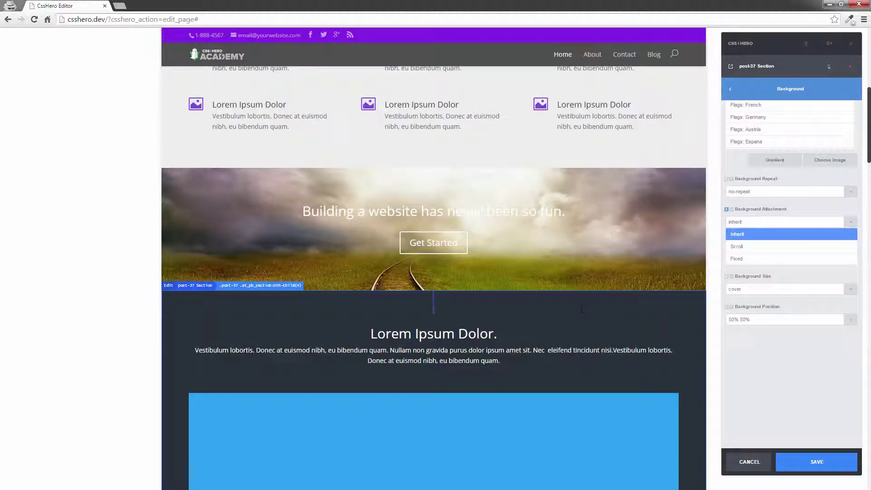
click(762, 247)
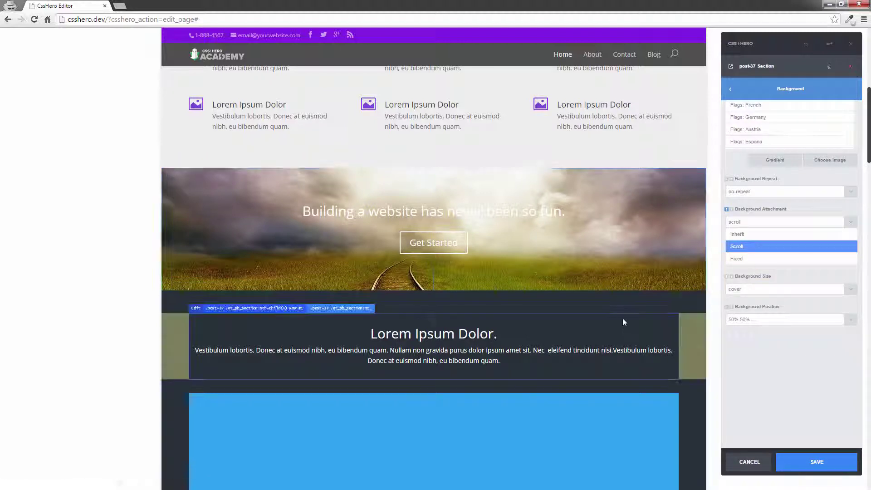
scroll(623, 321, down, 1)
scroll(623, 321, up, 1)
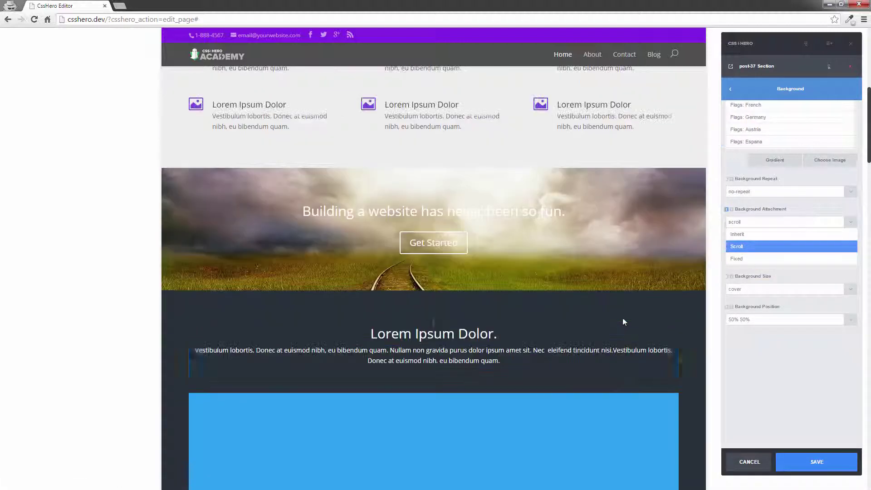
click(744, 259)
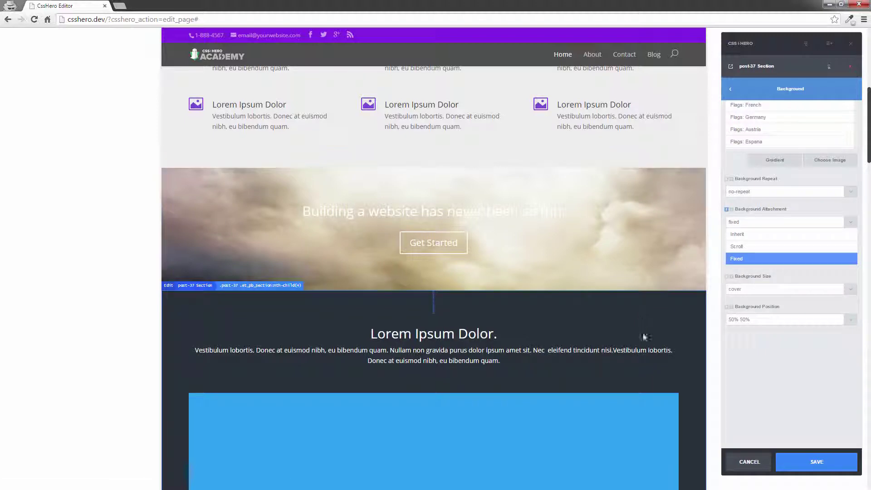
scroll(643, 320, down, 1)
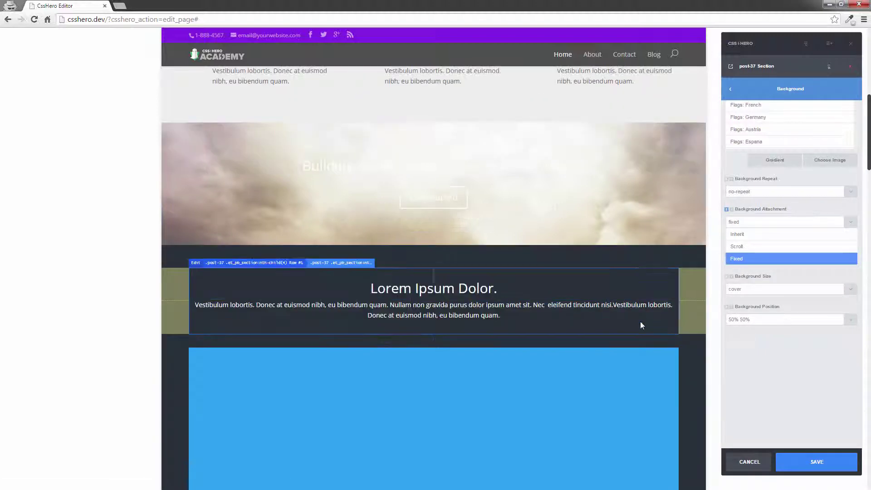
scroll(640, 321, up, 4)
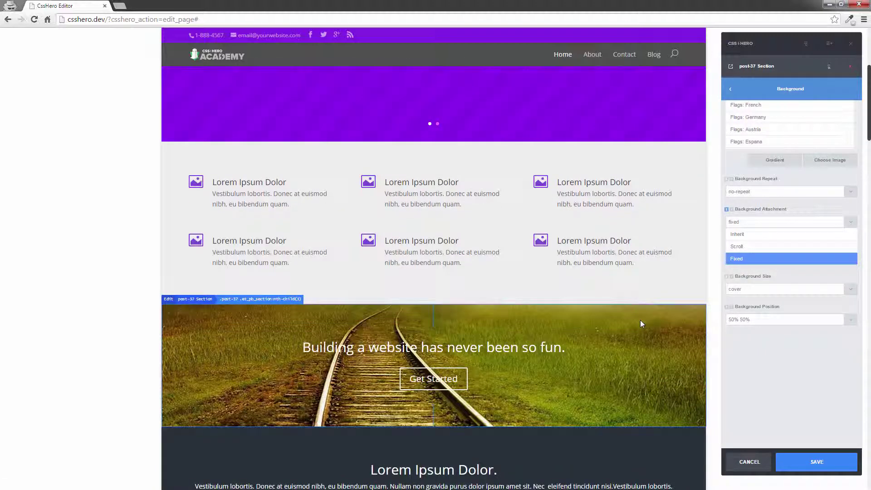
scroll(641, 321, down, 4)
scroll(640, 325, up, 4)
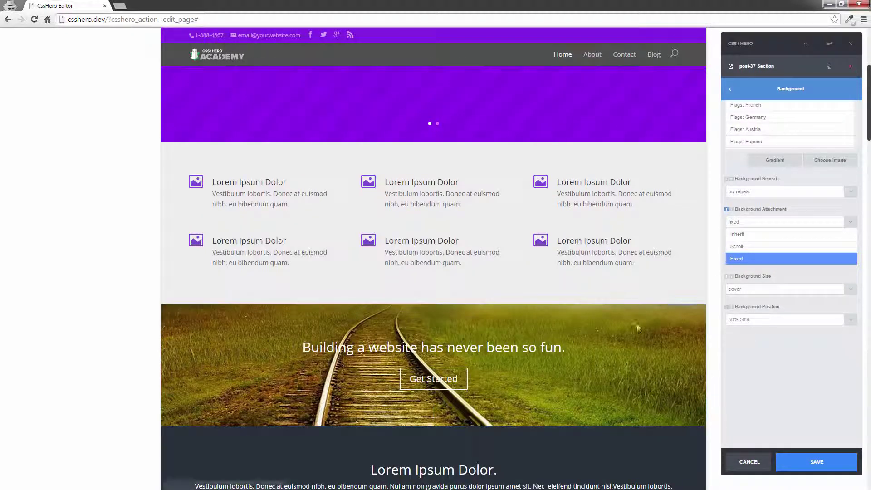
scroll(632, 330, down, 1)
click(740, 248)
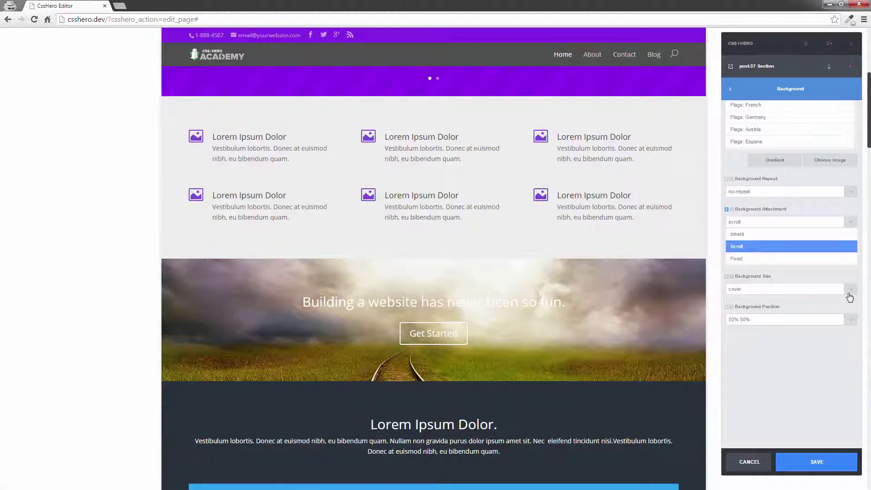
click(849, 294)
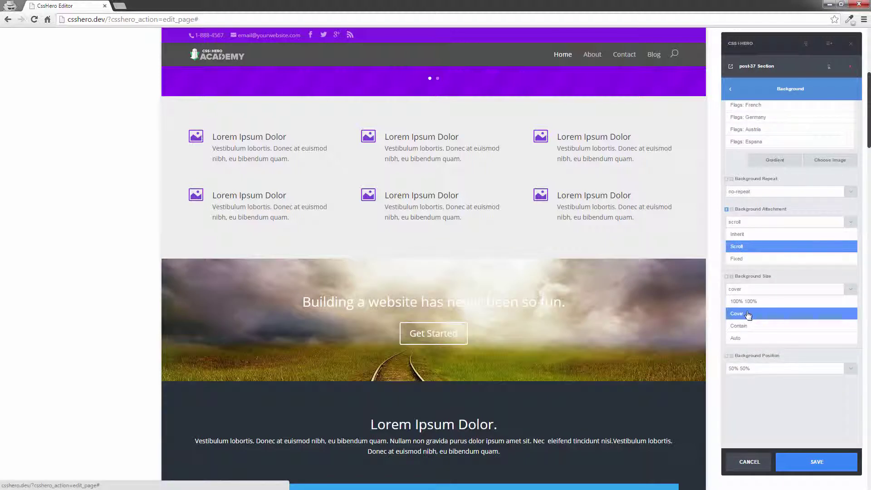
click(742, 326)
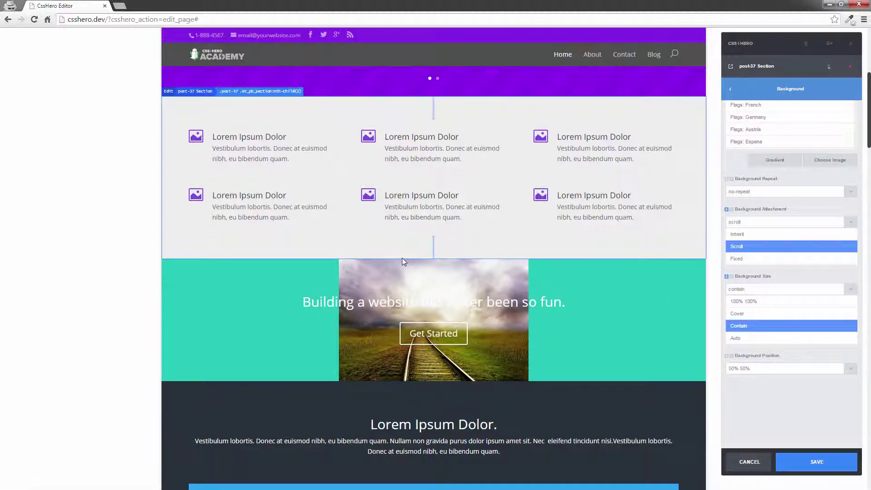
click(740, 338)
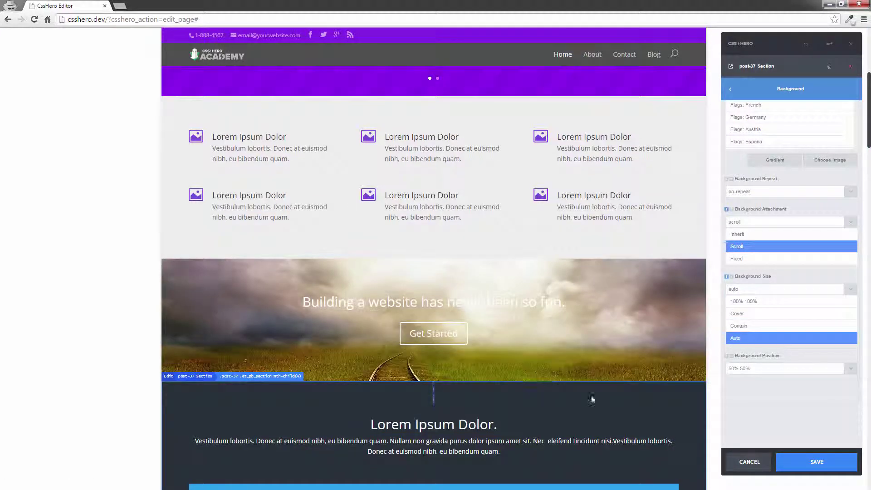
click(807, 303)
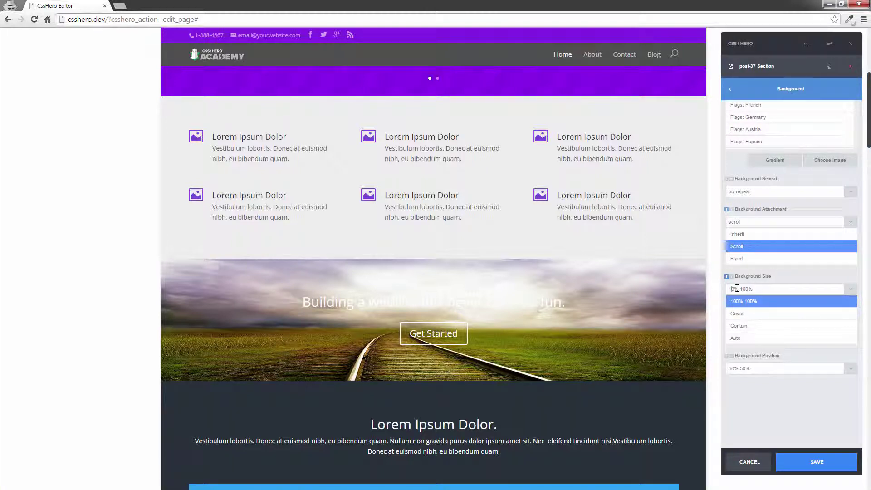
text(5)
click(797, 286)
key(Return)
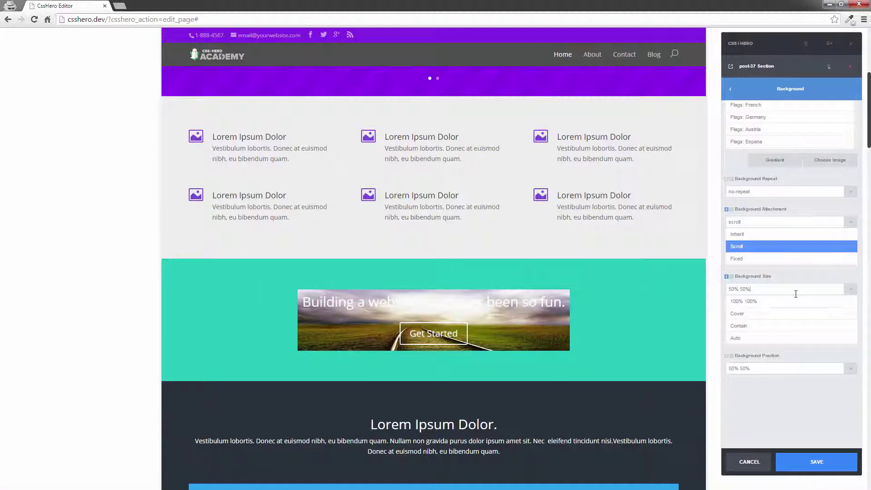
click(761, 315)
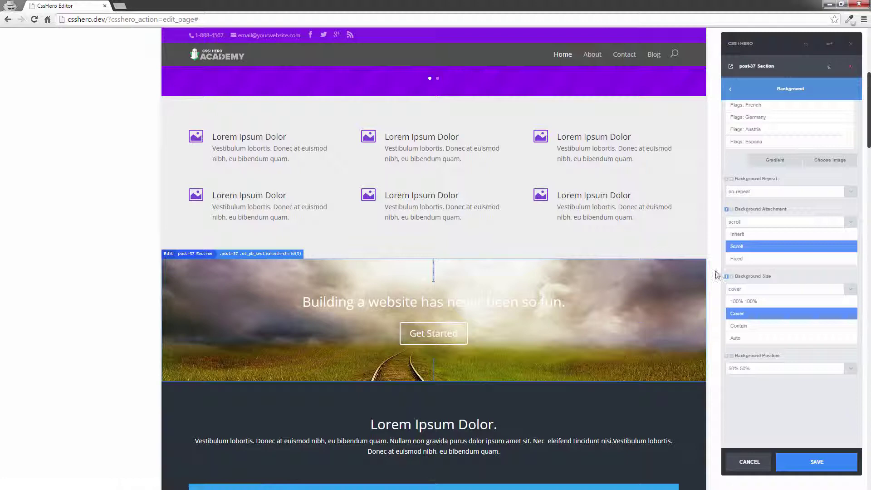
Step: Reduce the call-to-action section's height to 170px
scroll(795, 149, up, 3)
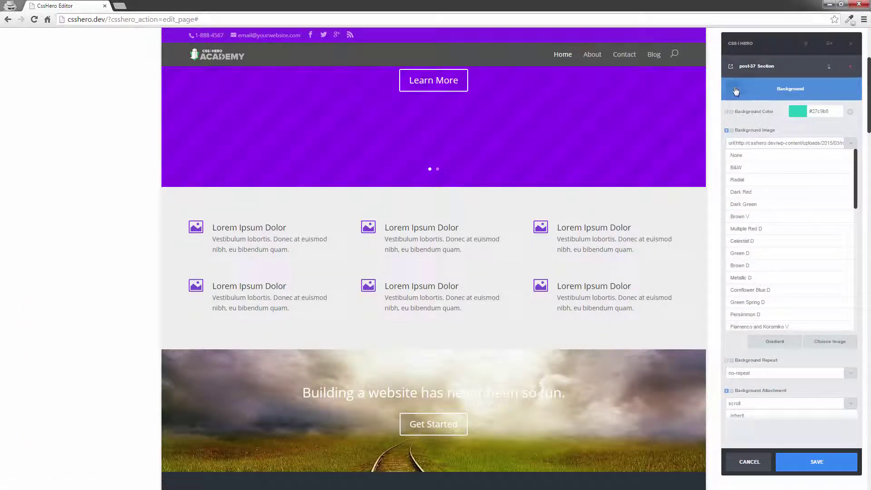
click(735, 90)
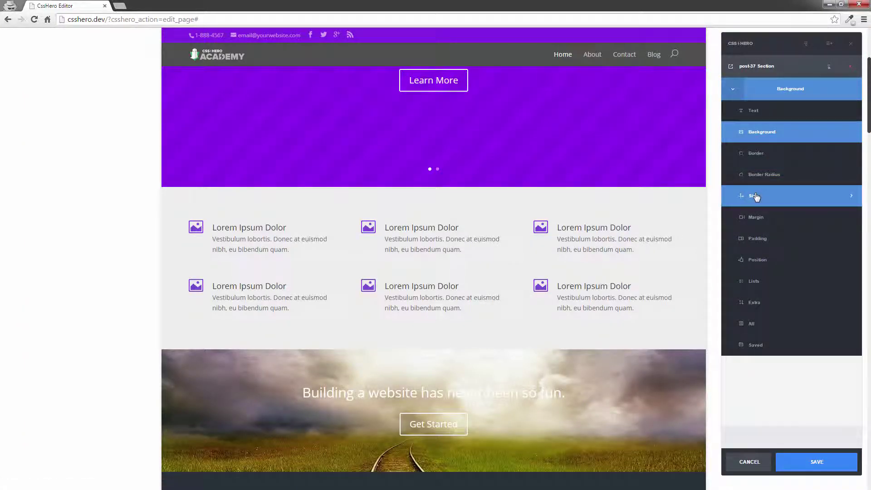
click(756, 196)
drag(771, 151, 755, 152)
Step: Set the section's padding to about 53px top and 55px bottom
click(732, 89)
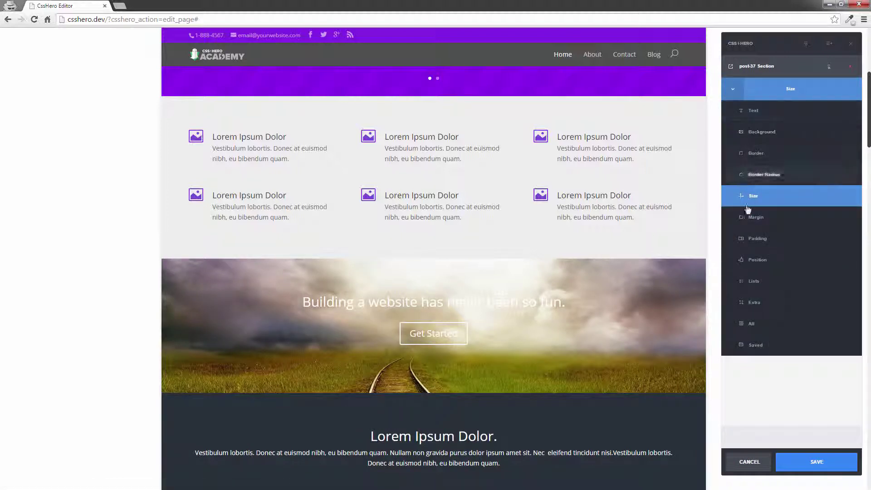
click(750, 238)
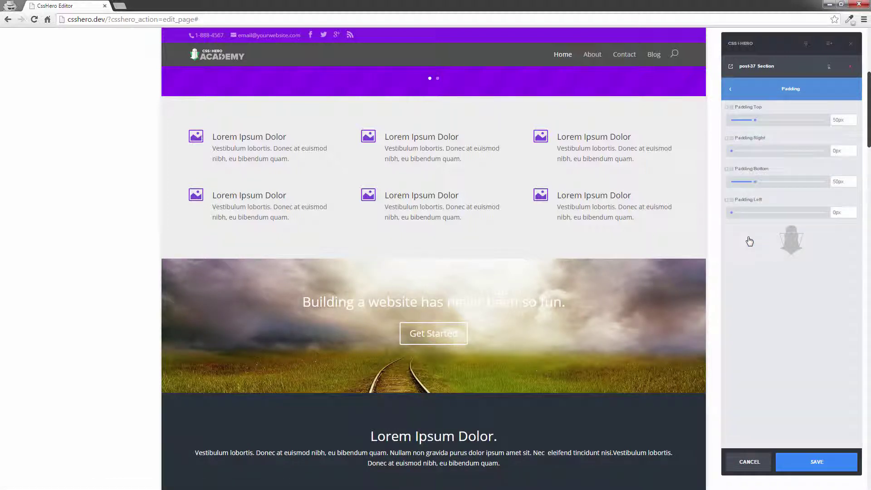
drag(755, 121, 781, 121)
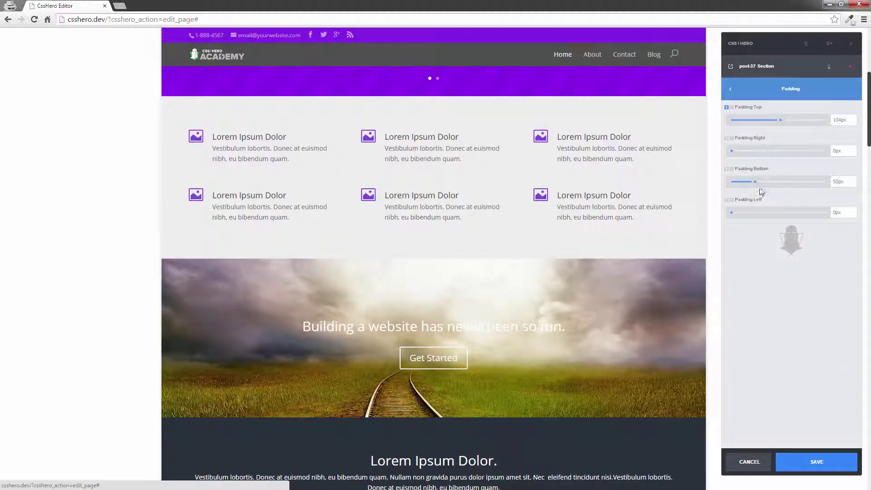
mouse_move(756, 186)
mouse_down()
mouse_move(783, 186)
mouse_move(761, 187)
mouse_up()
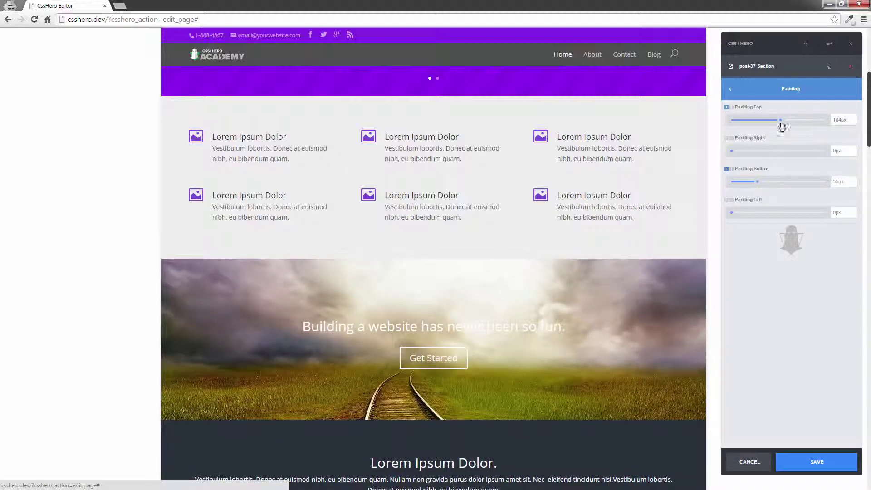
drag(780, 120, 758, 128)
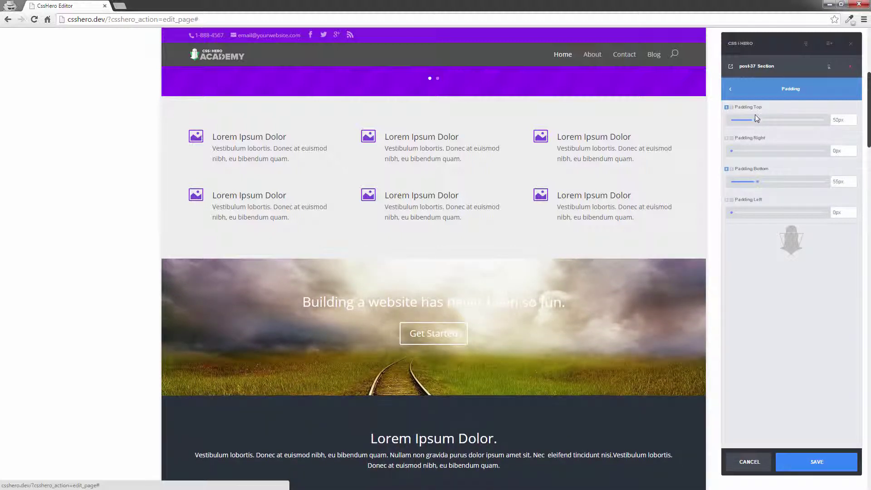
Step: Swap the background image for the full-size bg-floral1 pattern from the Media Library
click(734, 90)
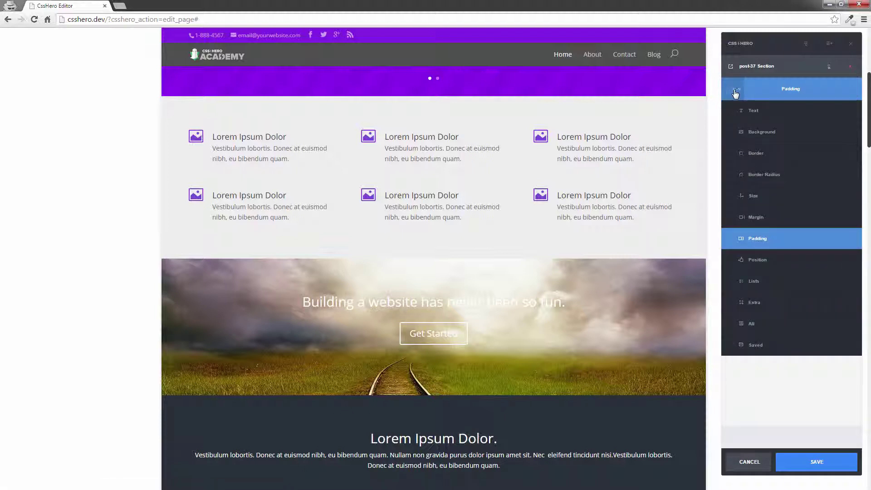
click(751, 134)
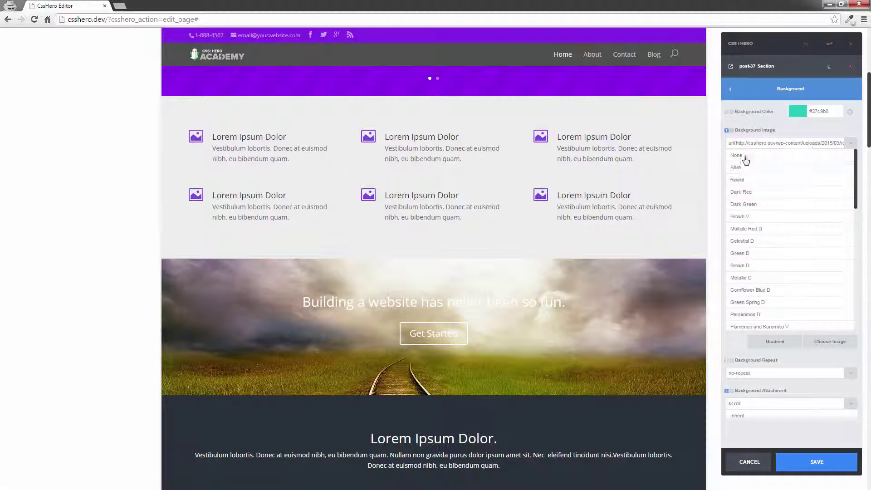
click(852, 145)
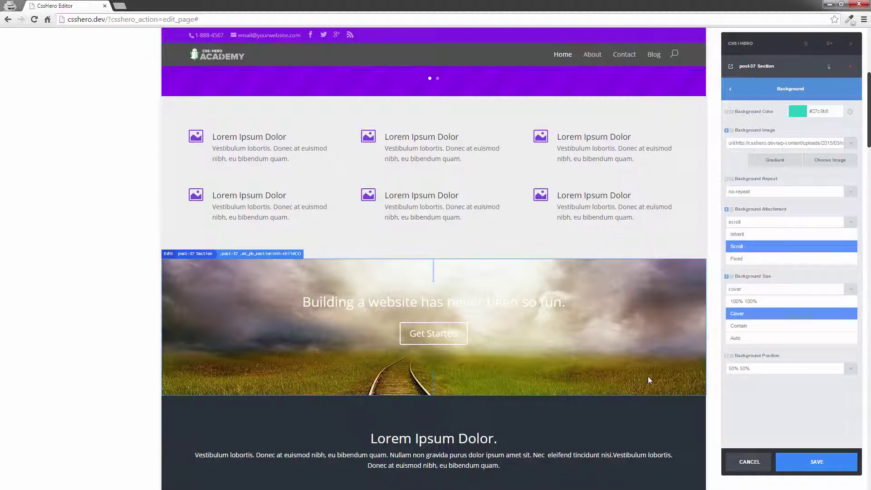
click(833, 165)
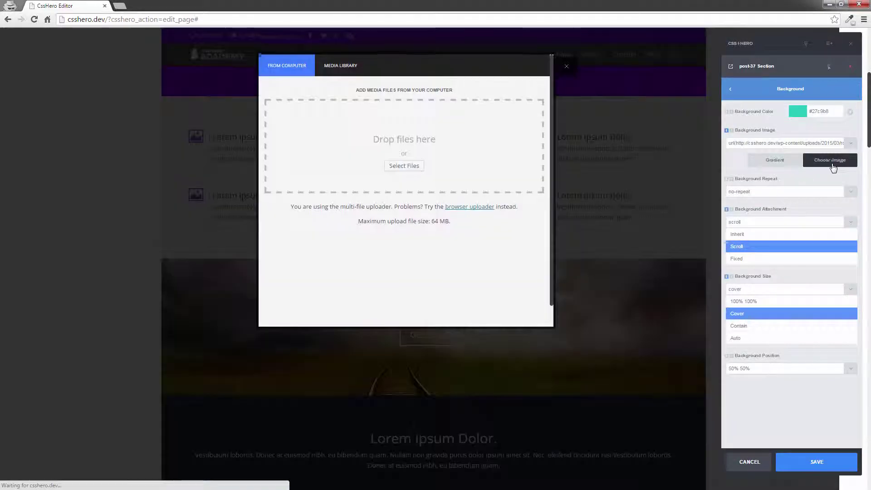
click(350, 72)
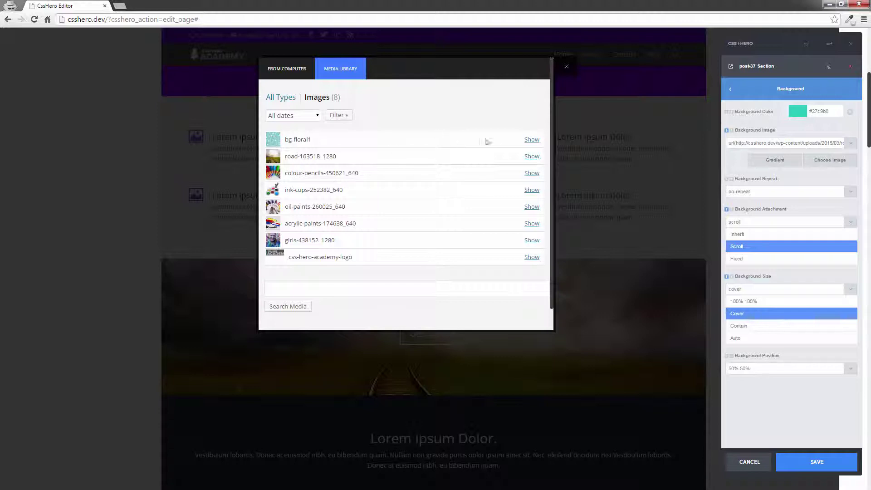
click(535, 140)
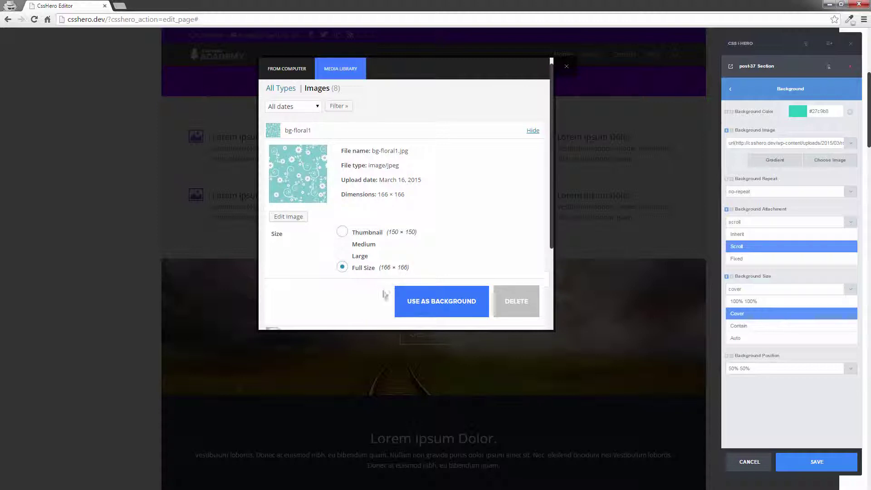
click(420, 308)
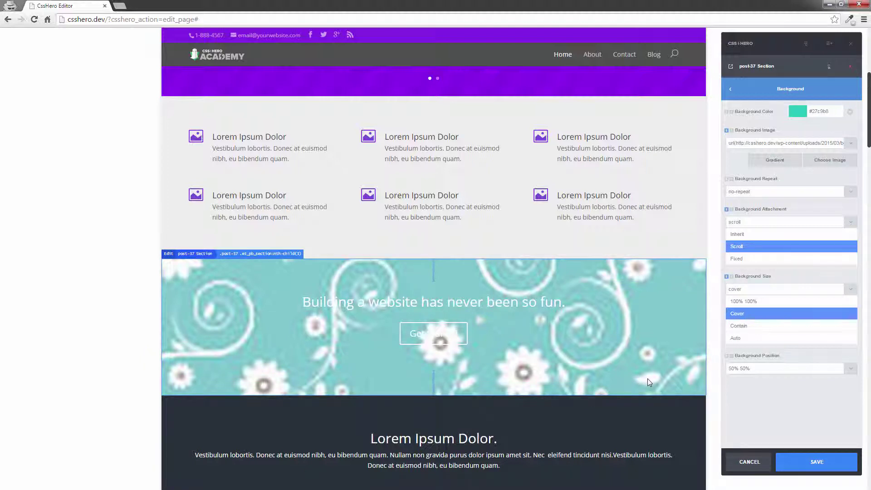
Step: Set the floral background to Auto size, Left Top position and Repeat, after trying Repeat X and Y
click(736, 339)
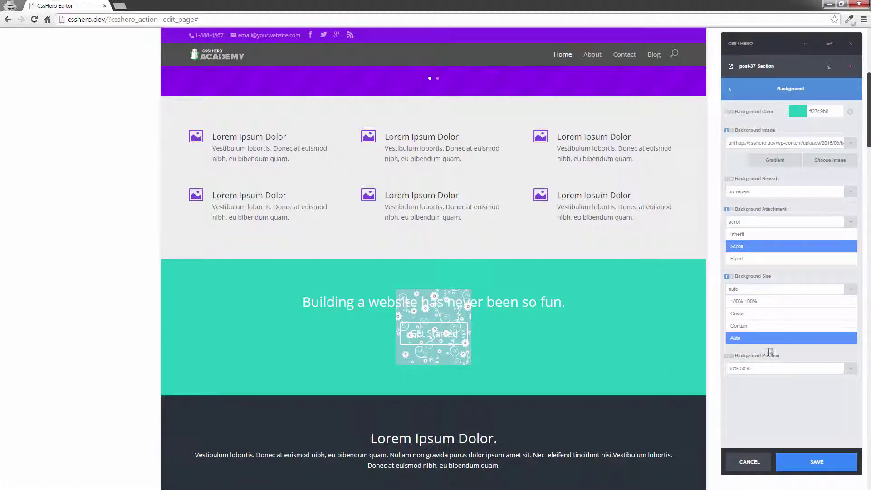
click(846, 375)
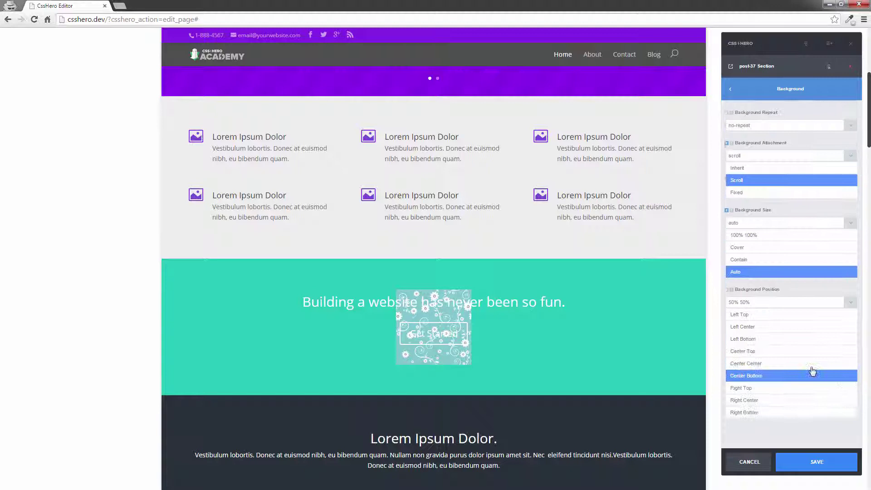
click(746, 314)
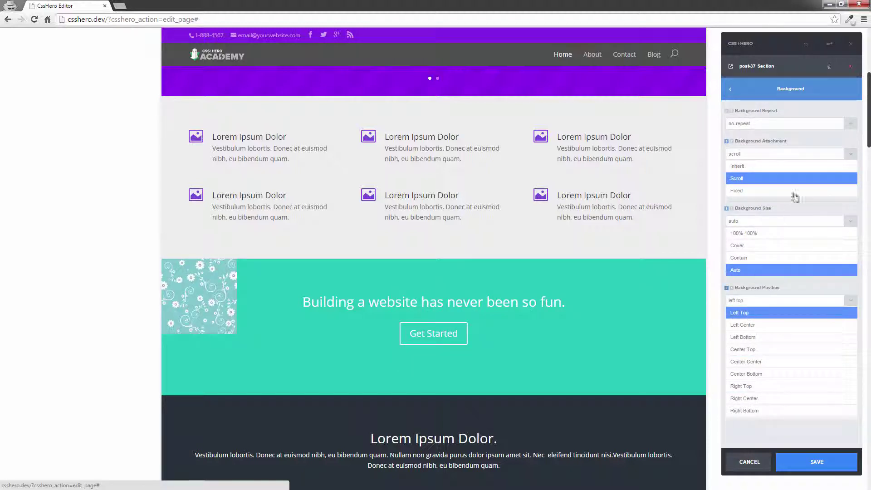
scroll(801, 178, up, 1)
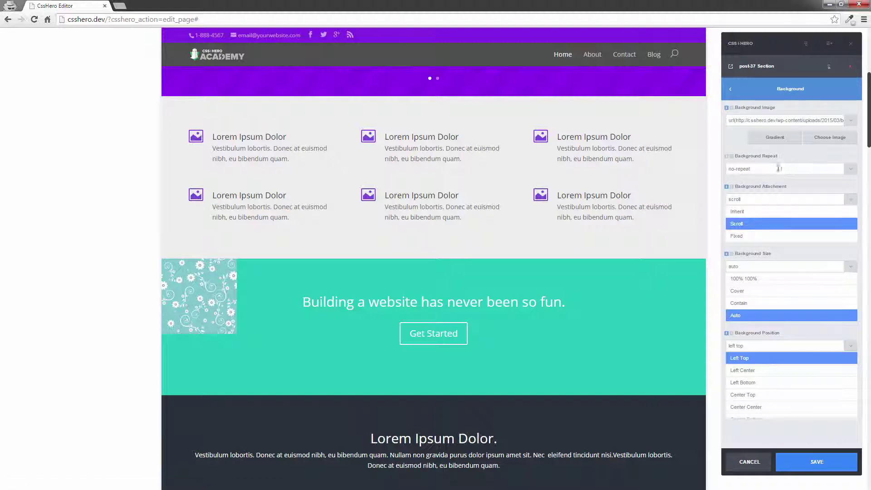
click(850, 170)
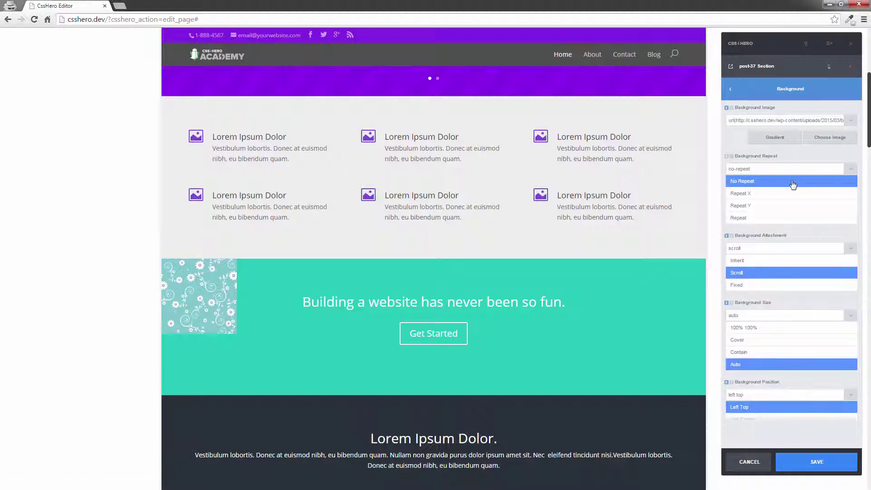
click(752, 194)
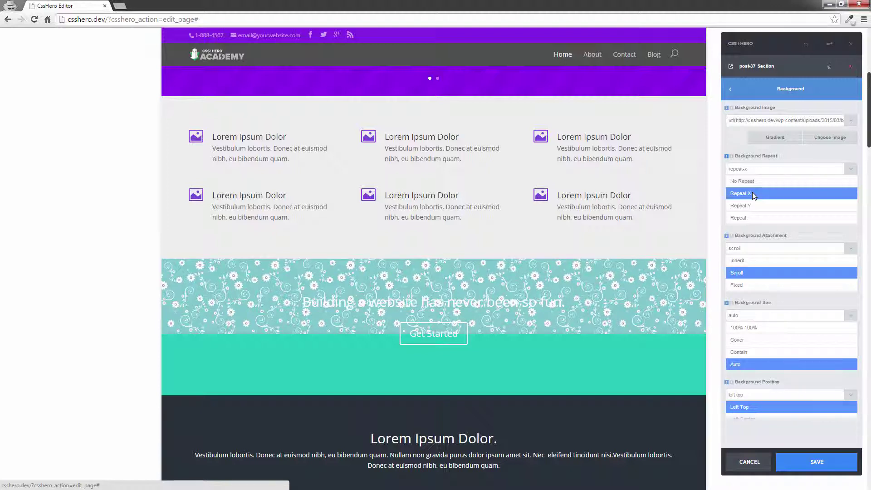
click(749, 205)
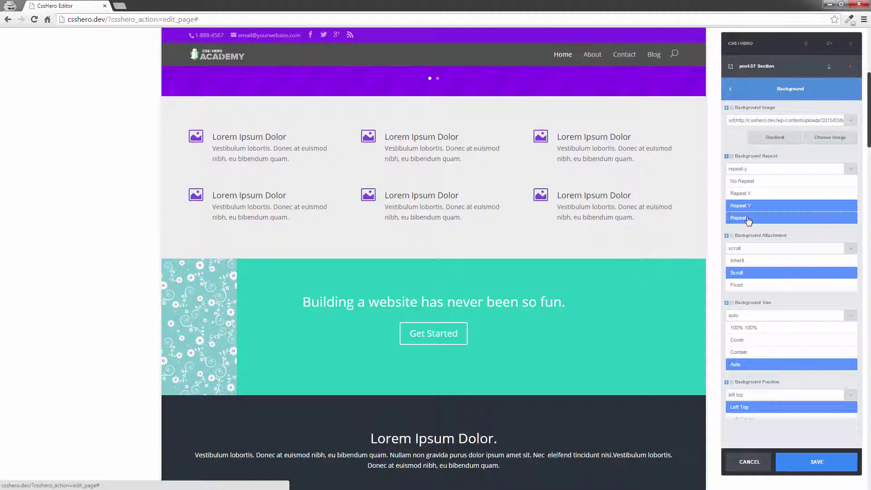
click(747, 219)
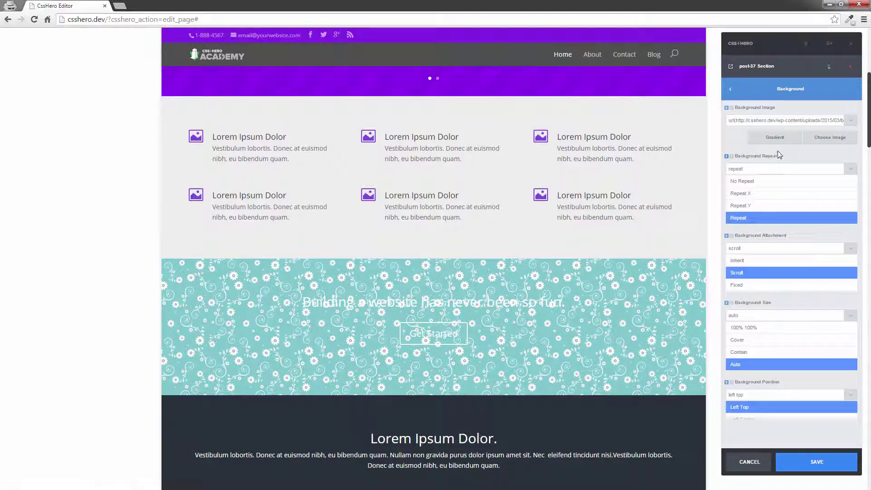
Step: Resize the floral section to 1200px wide and about 211px tall after testing the sliders
scroll(777, 151, up, 1)
click(731, 89)
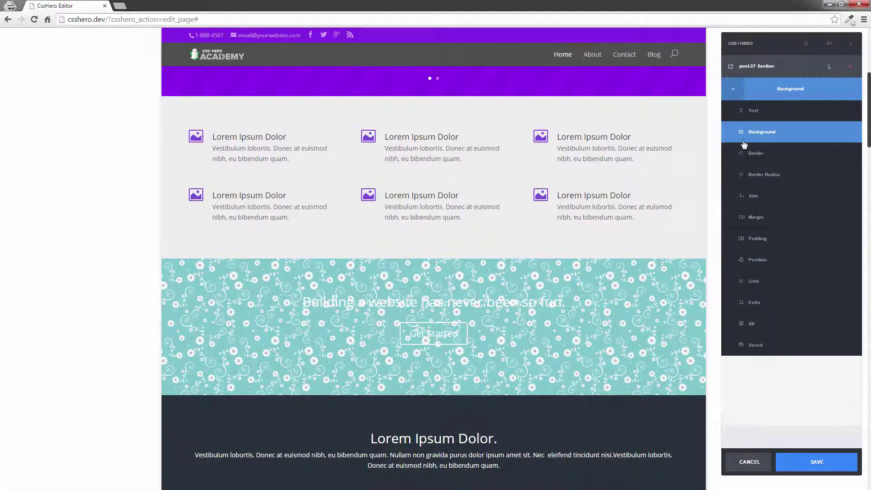
click(752, 196)
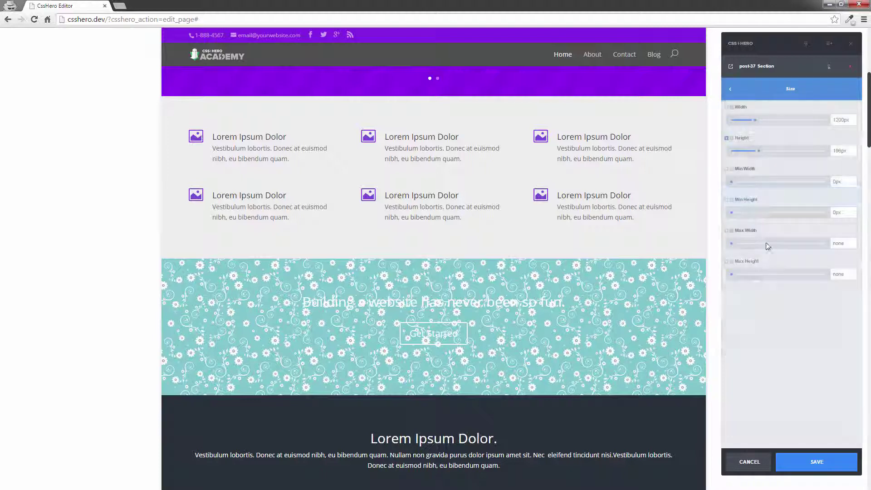
mouse_move(755, 124)
mouse_down()
mouse_move(766, 121)
mouse_move(757, 125)
mouse_up()
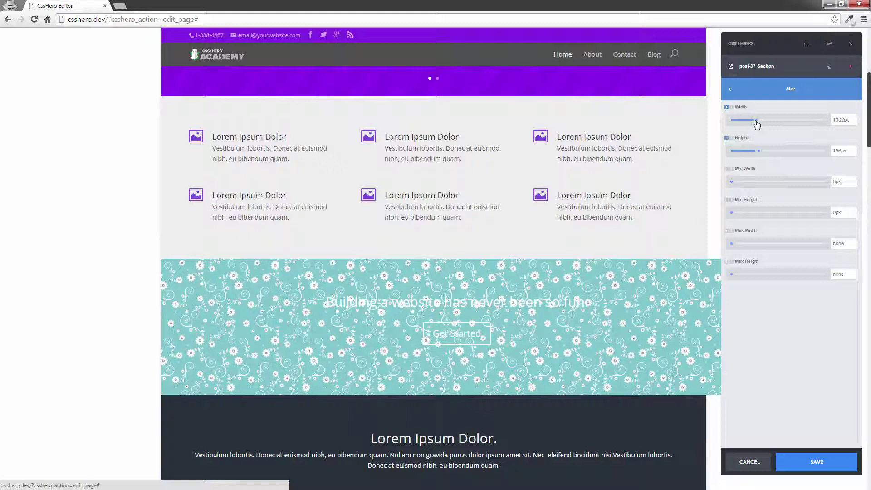
mouse_move(758, 154)
mouse_down()
mouse_move(789, 157)
mouse_move(751, 158)
mouse_move(762, 156)
mouse_up()
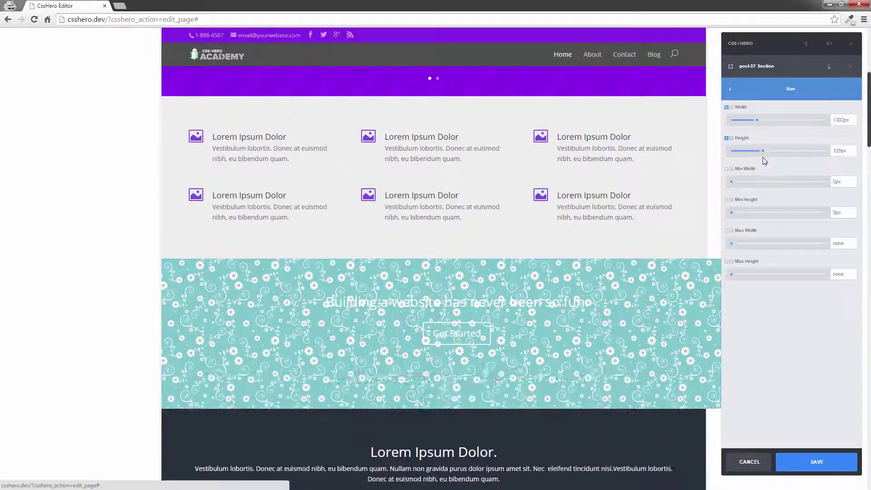
drag(758, 121, 755, 123)
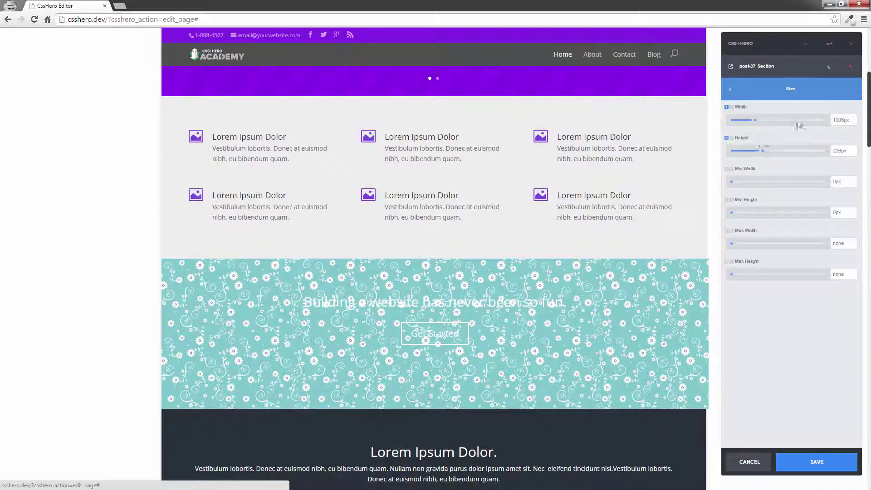
click(838, 120)
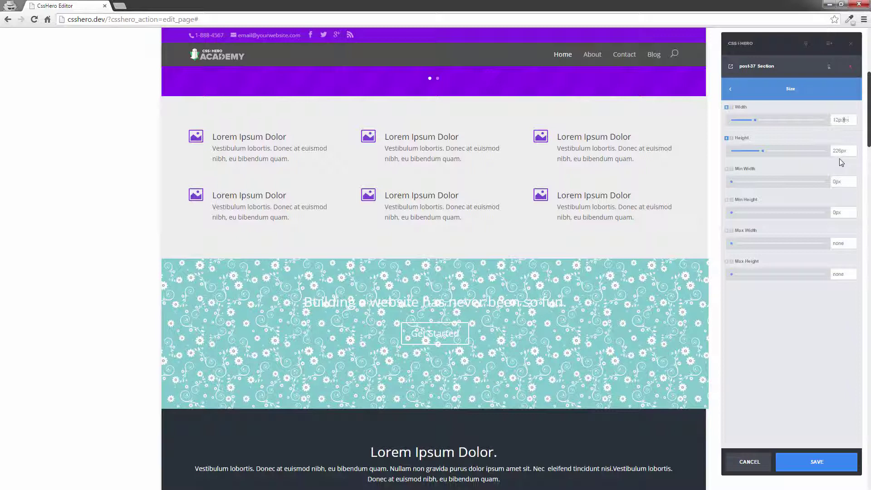
mouse_move(763, 151)
mouse_down()
mouse_move(771, 154)
mouse_move(760, 154)
mouse_up()
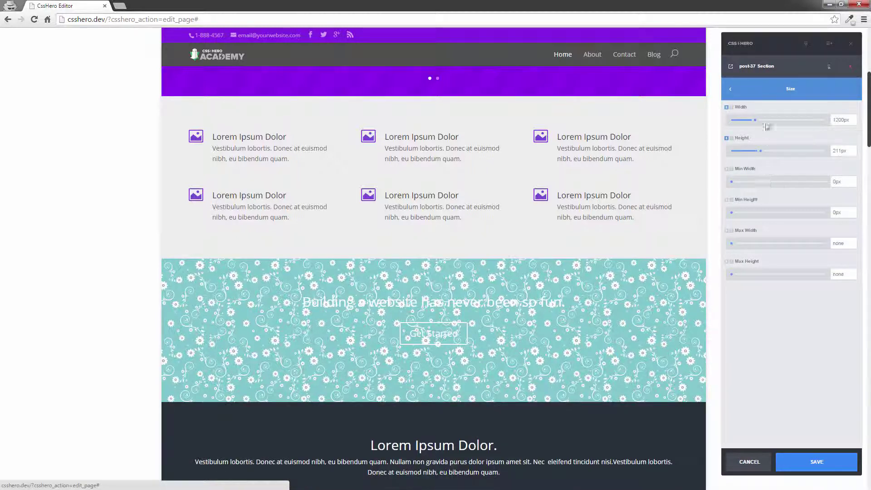
click(730, 89)
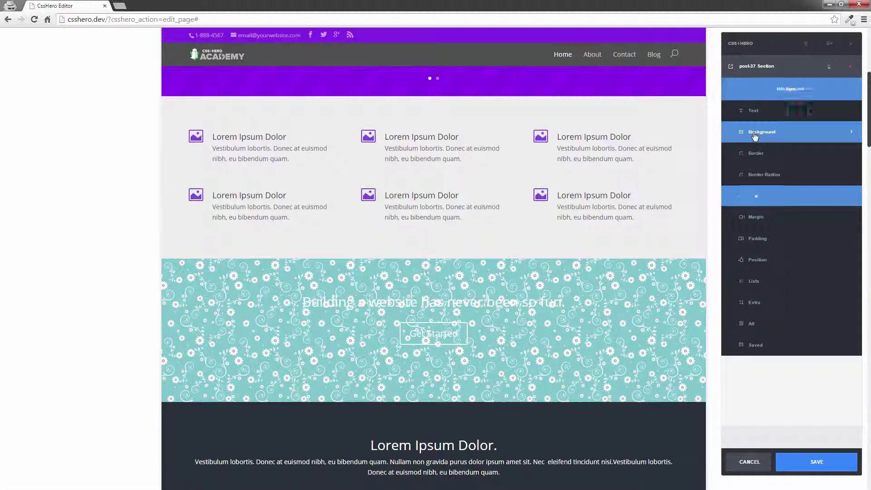
Step: Reset the call-to-action section background to its theme-default plain teal, confirm, and save the page
click(754, 136)
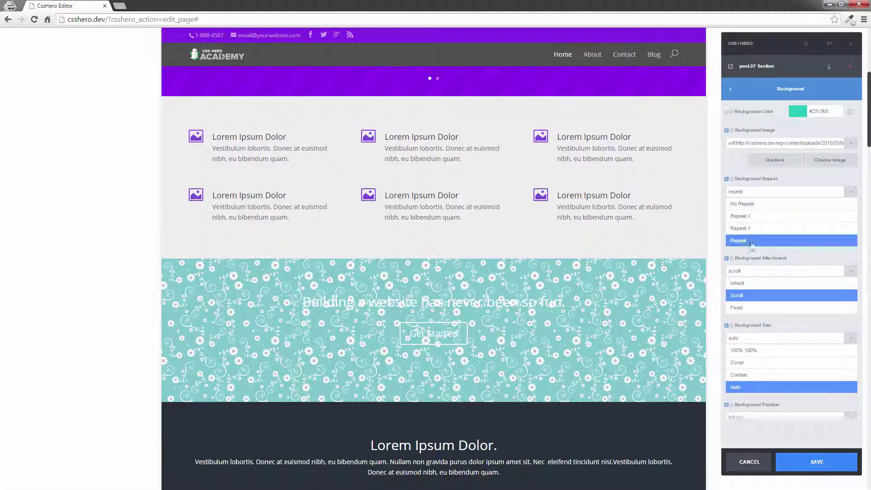
click(850, 69)
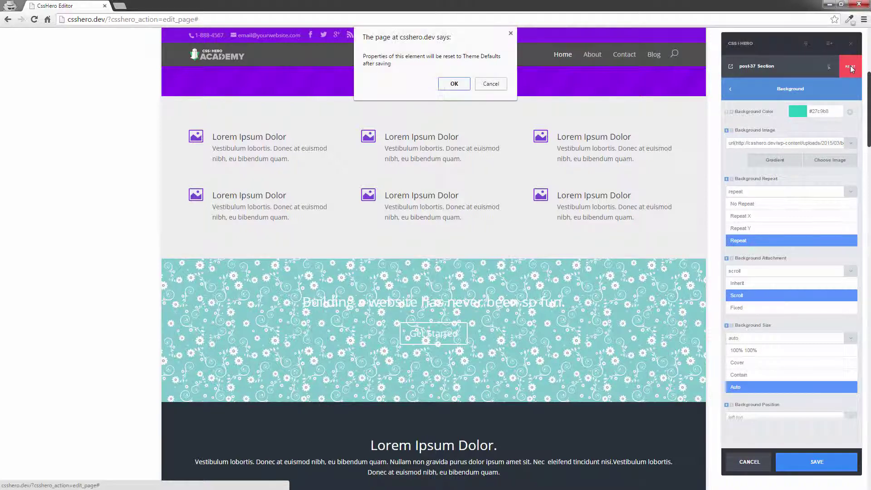
click(452, 83)
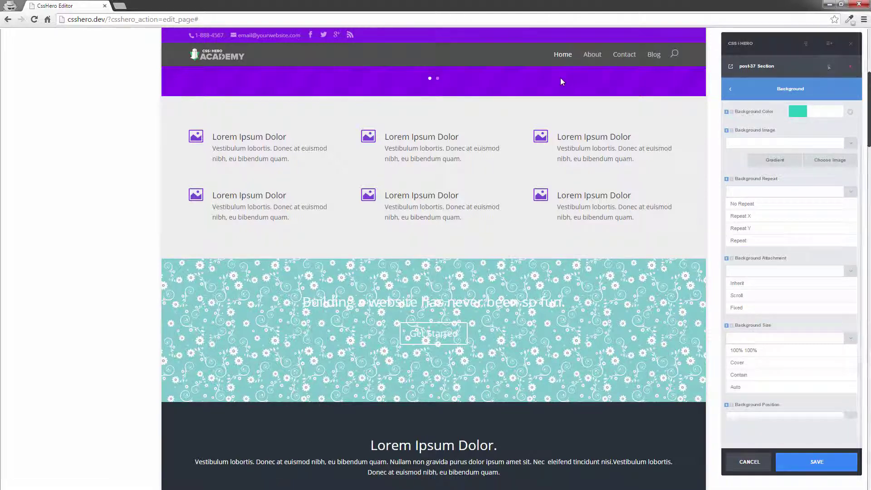
click(819, 473)
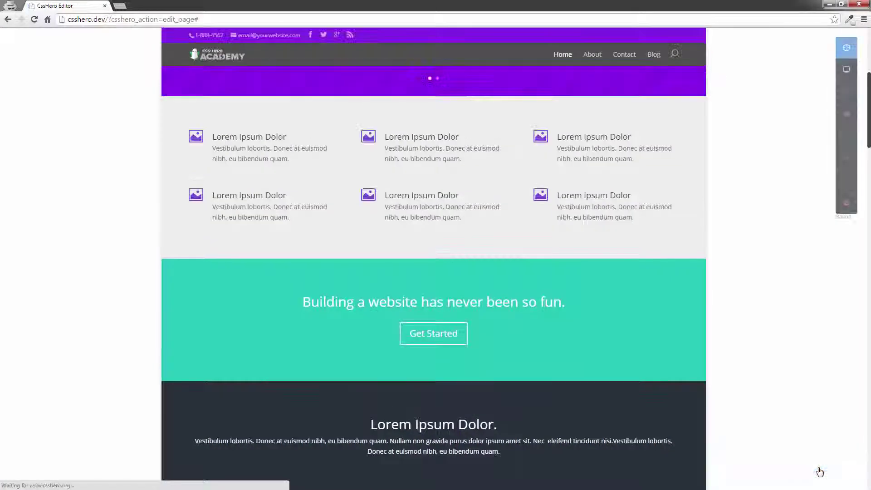
scroll(721, 413, up, 5)
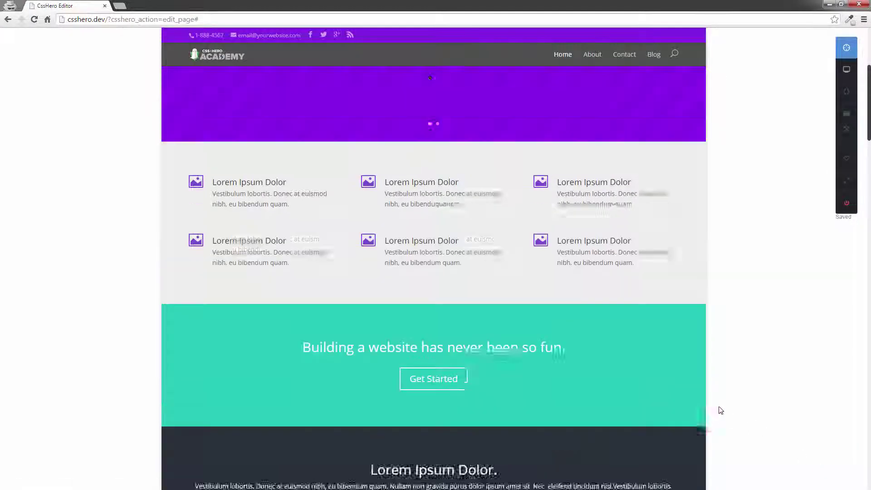